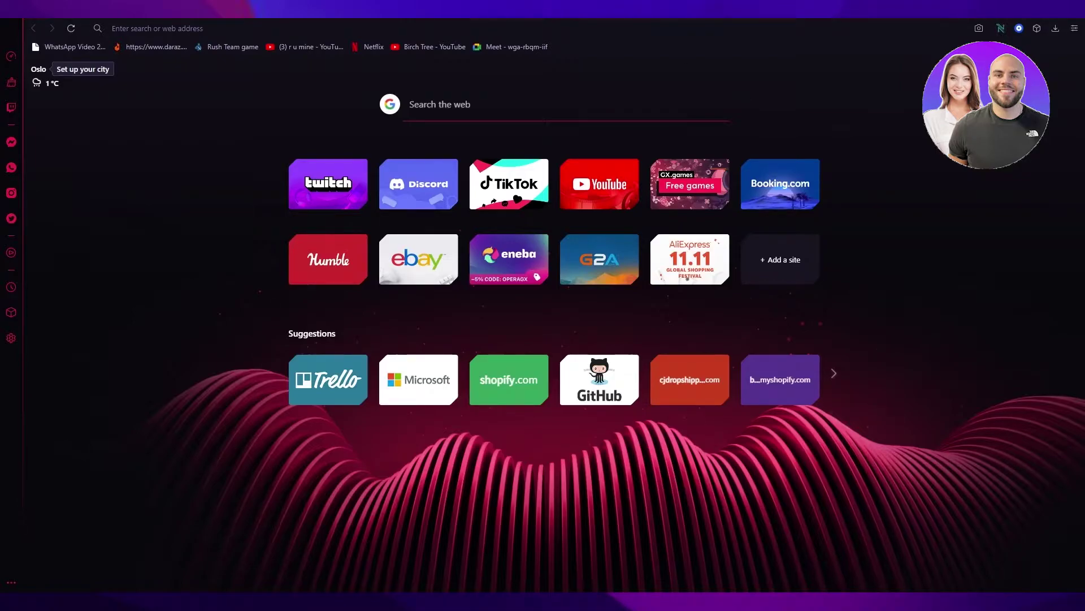
Step: Search the web for 'shopify' and open the shopify.com website
left_click(542, 29)
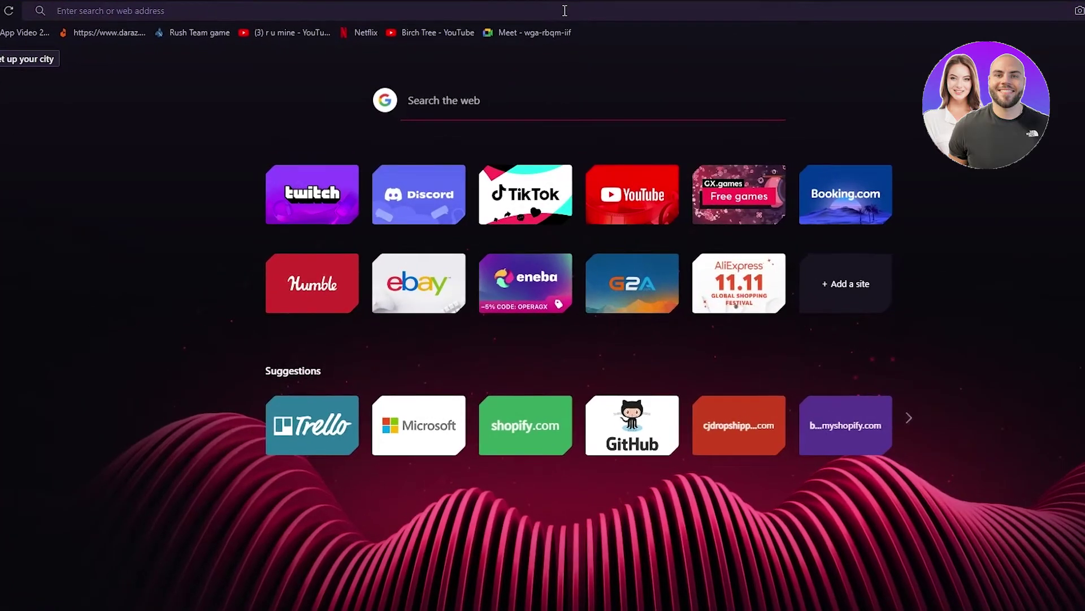
type("shopify")
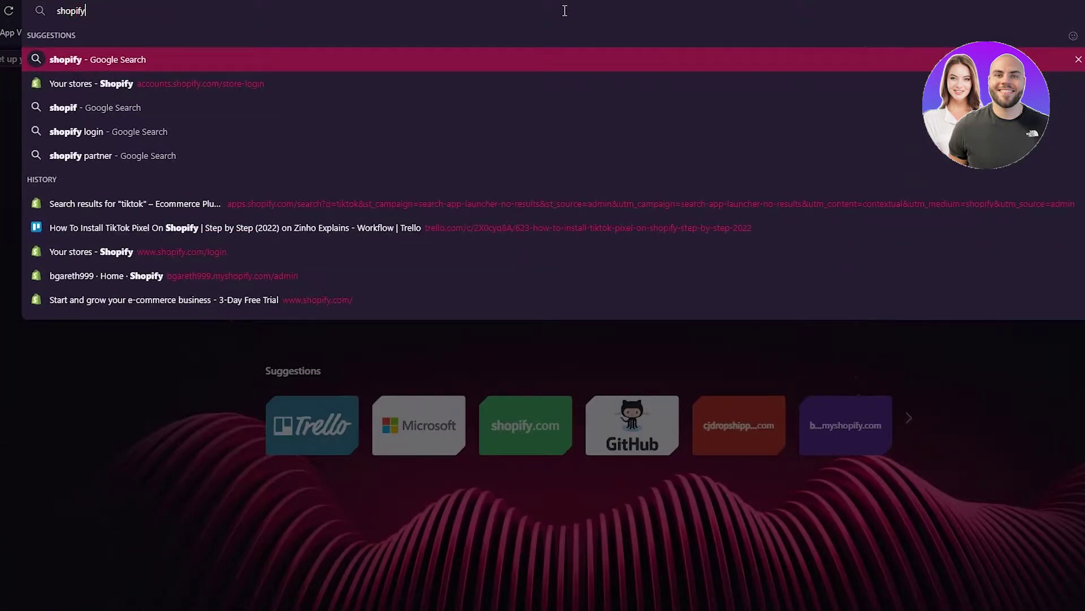
key("Return")
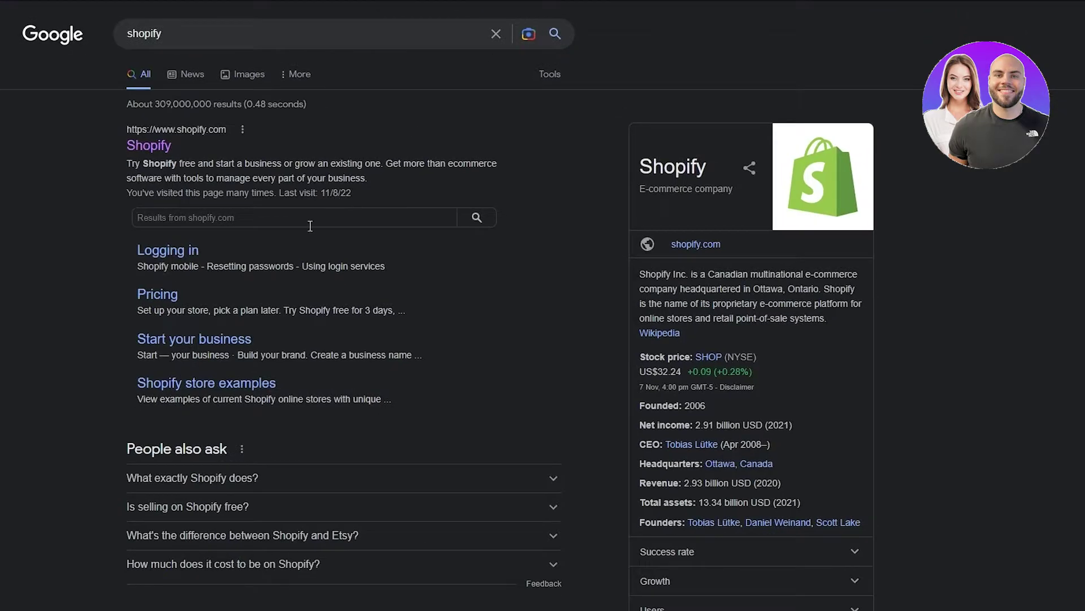
scroll(222, 458, "down", 2)
scroll(223, 458, "up", 2)
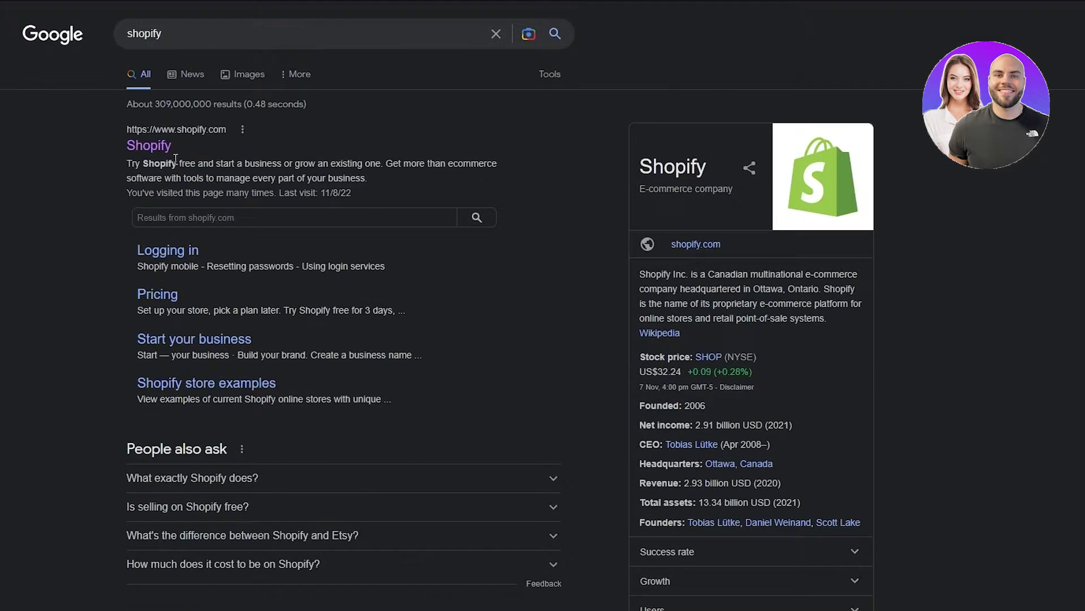
left_click(148, 147)
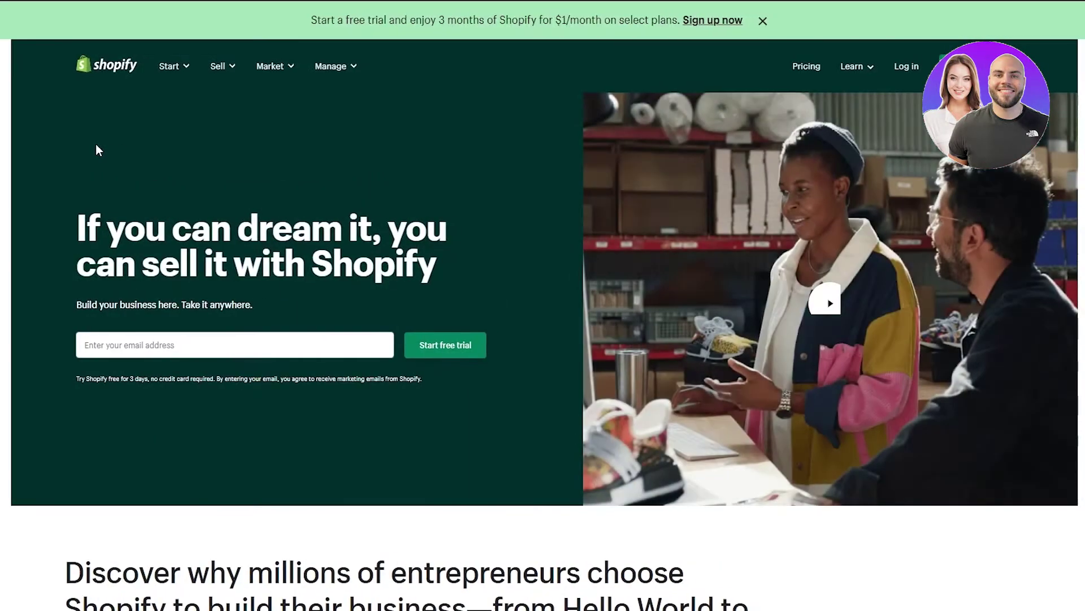
Step: Log in to the store's Shopify admin and close the trial-expired popup
left_click(905, 67)
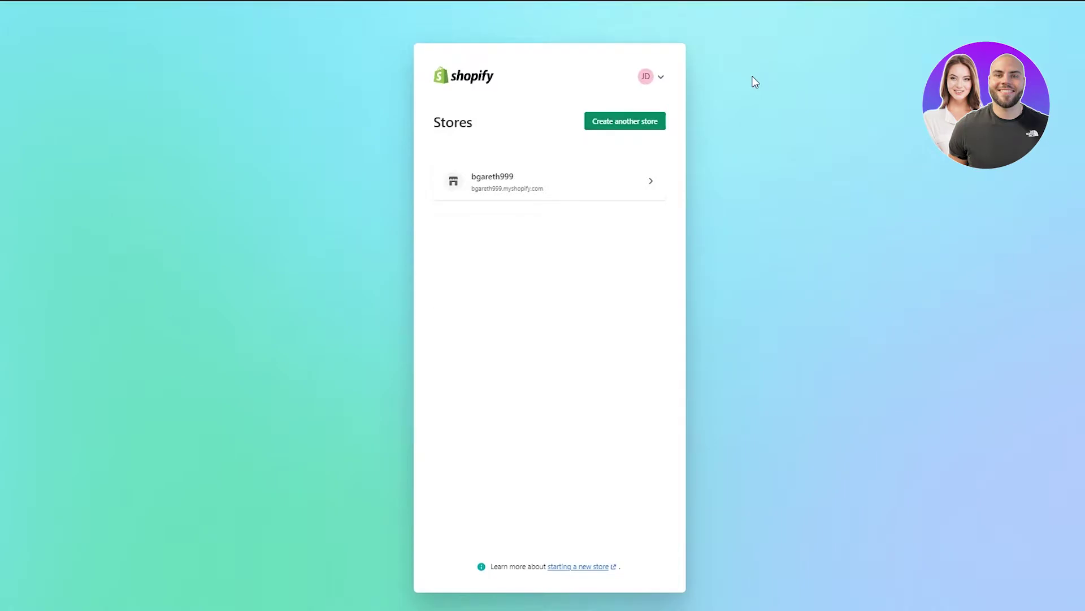
left_click(619, 195)
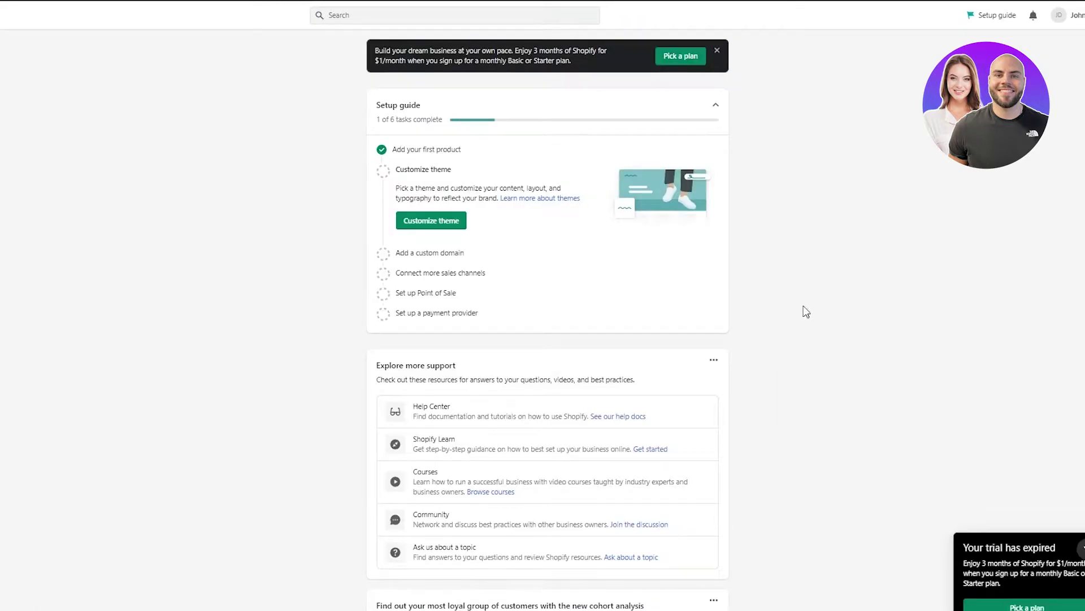
left_click(1077, 551)
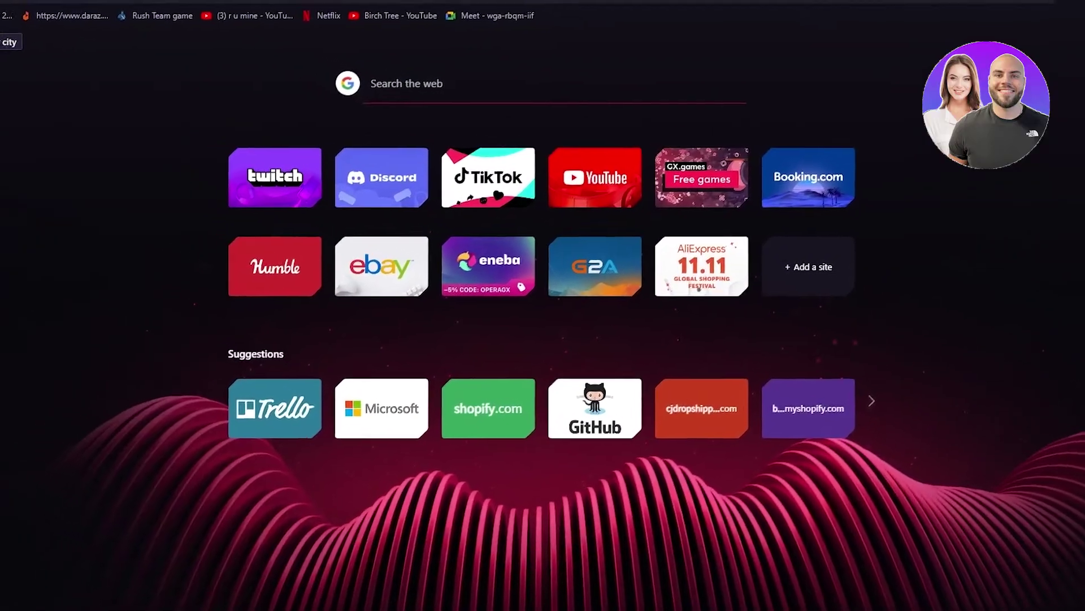
Step: Google 'dsers' and open the dsers.com homepage from the first result
type("dsers")
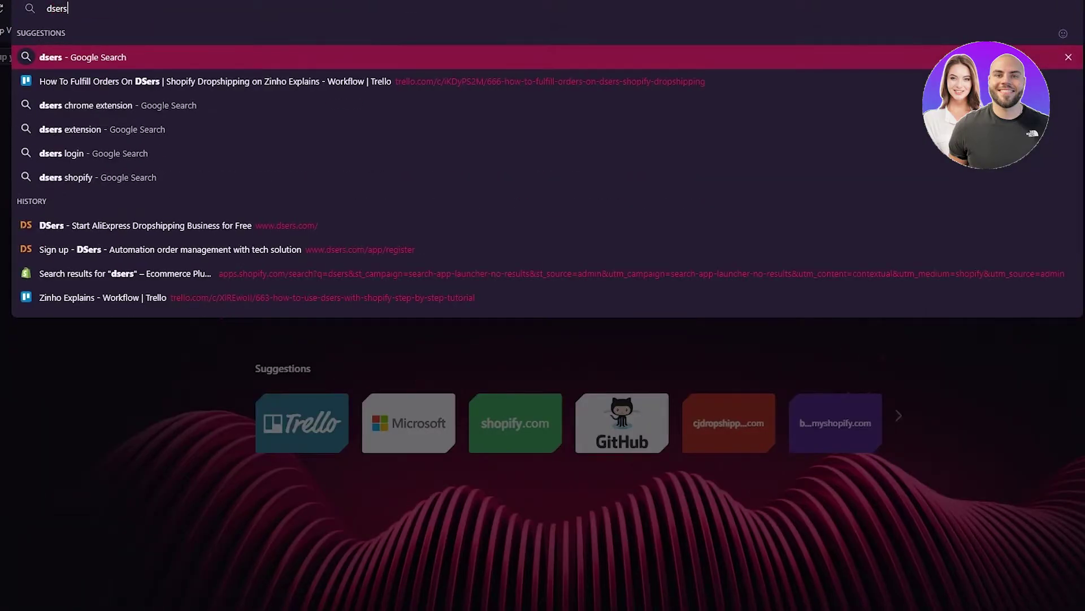
key("Return")
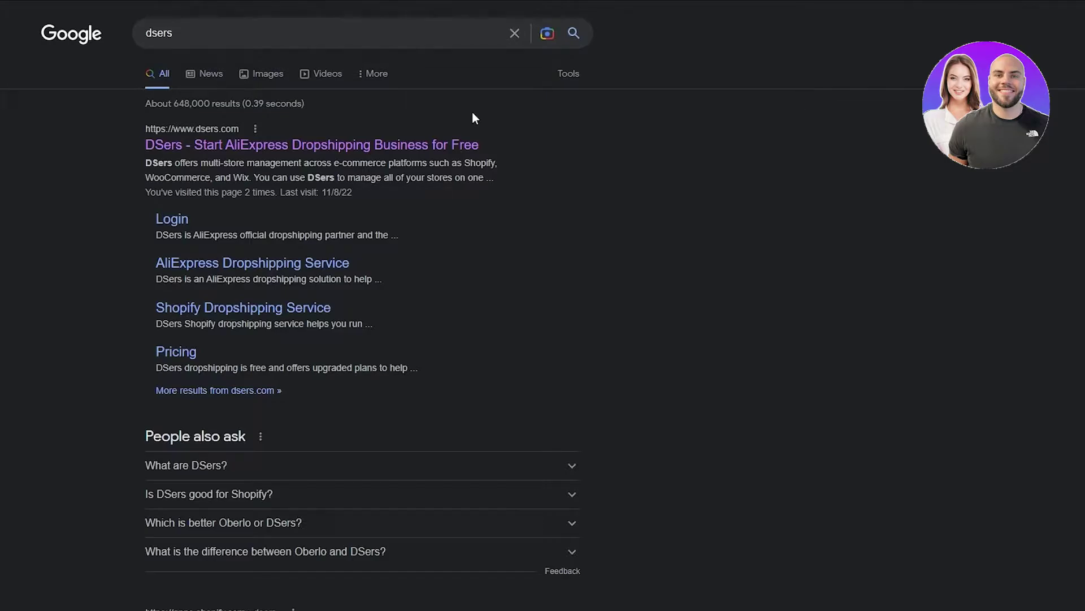
scroll(774, 207, "down", 3)
scroll(775, 207, "up", 3)
left_click(370, 148)
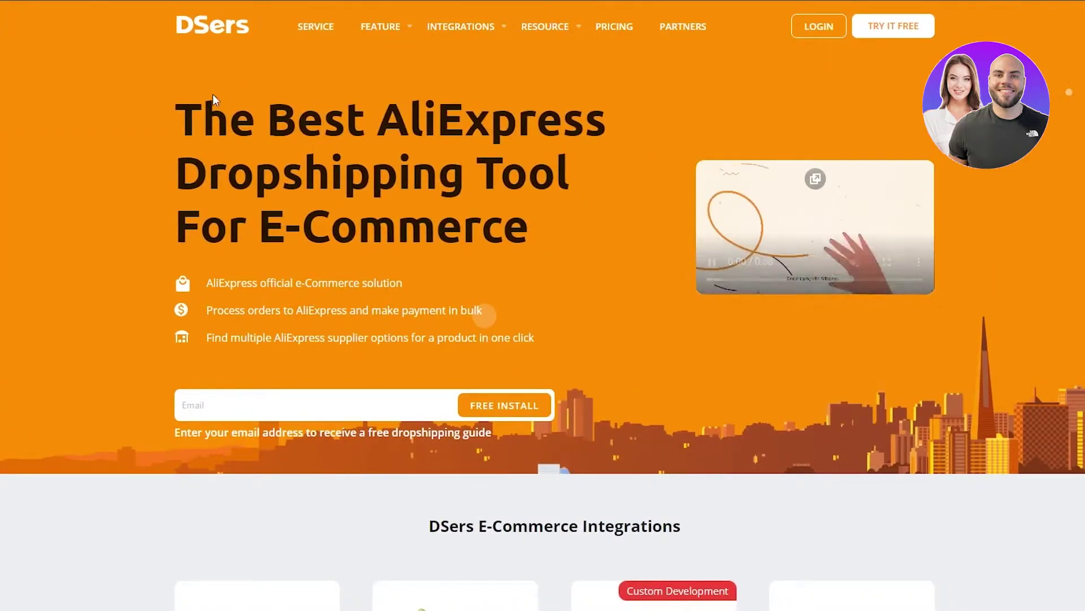
scroll(229, 68, "down", 5)
scroll(67, 296, "up", 5)
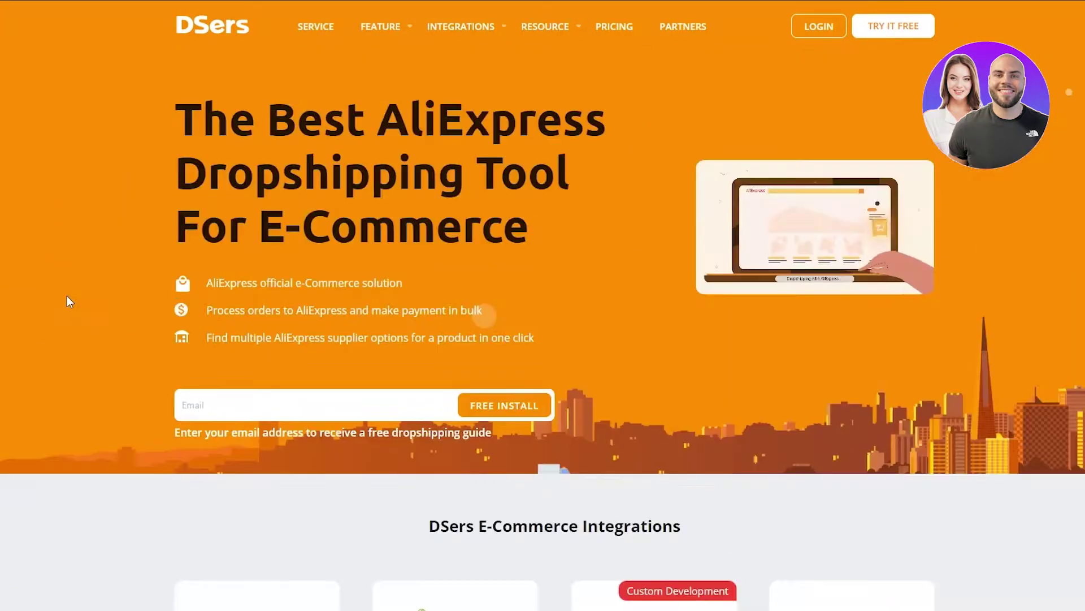
scroll(1006, 463, "down", 2)
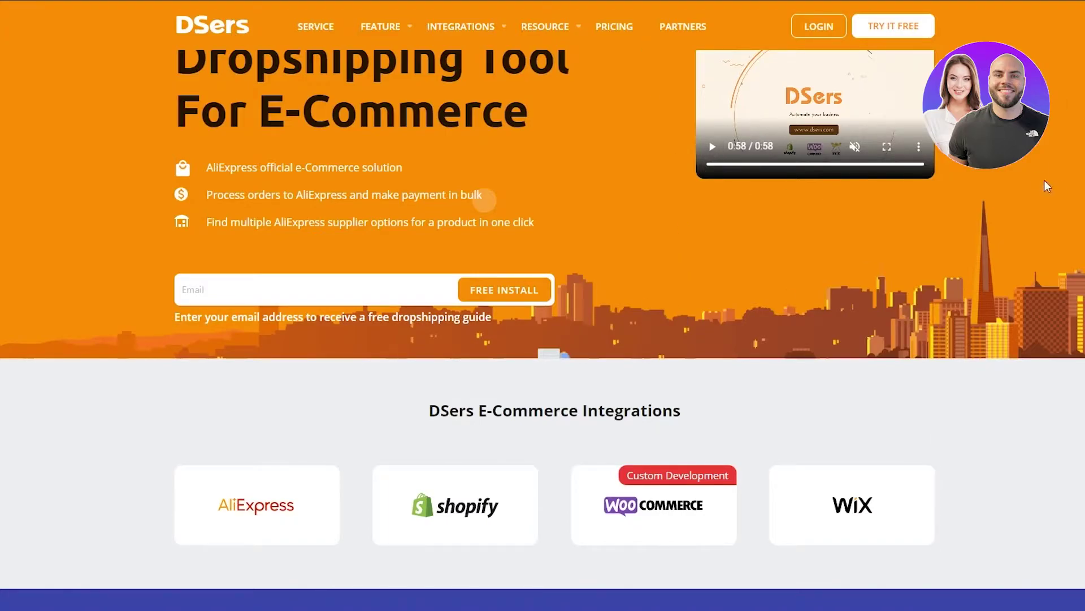
scroll(1045, 181, "down", 4)
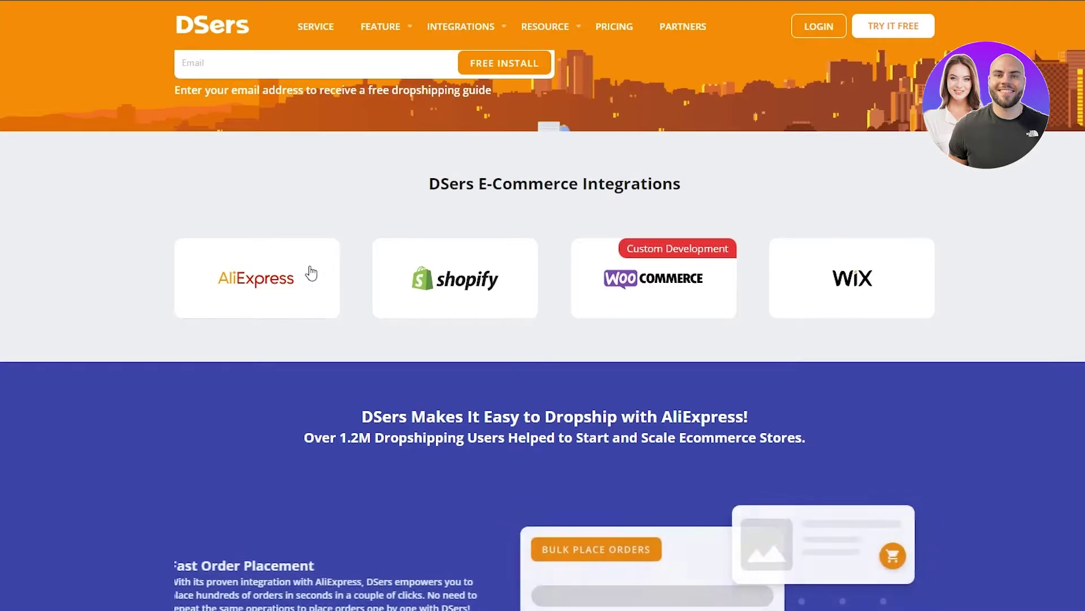
scroll(646, 286, "down", 4)
scroll(647, 287, "up", 10)
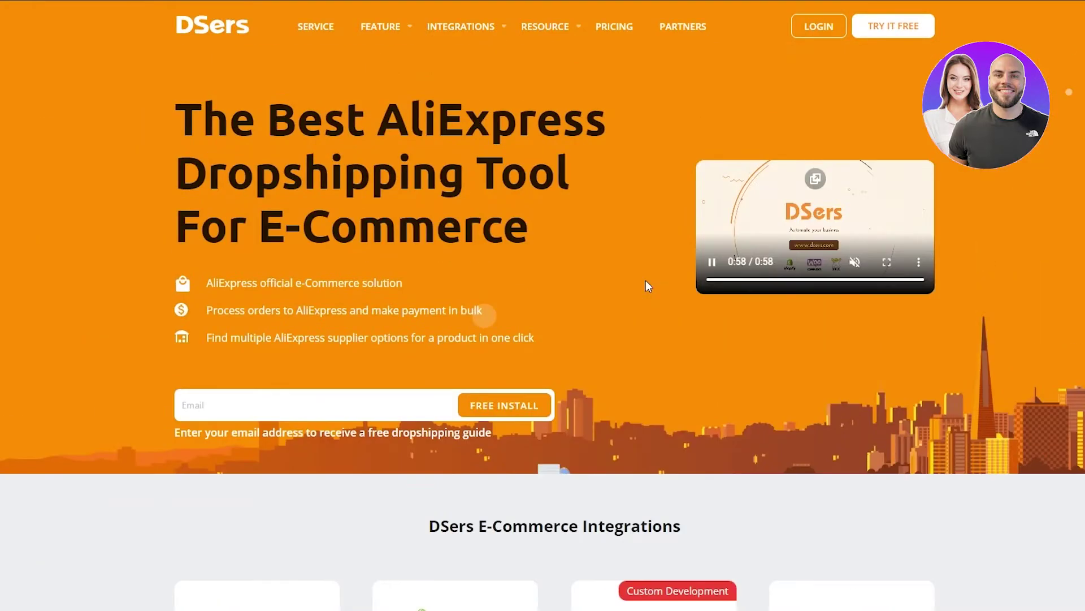
scroll(718, 401, "down", 3)
scroll(620, 393, "down", 3)
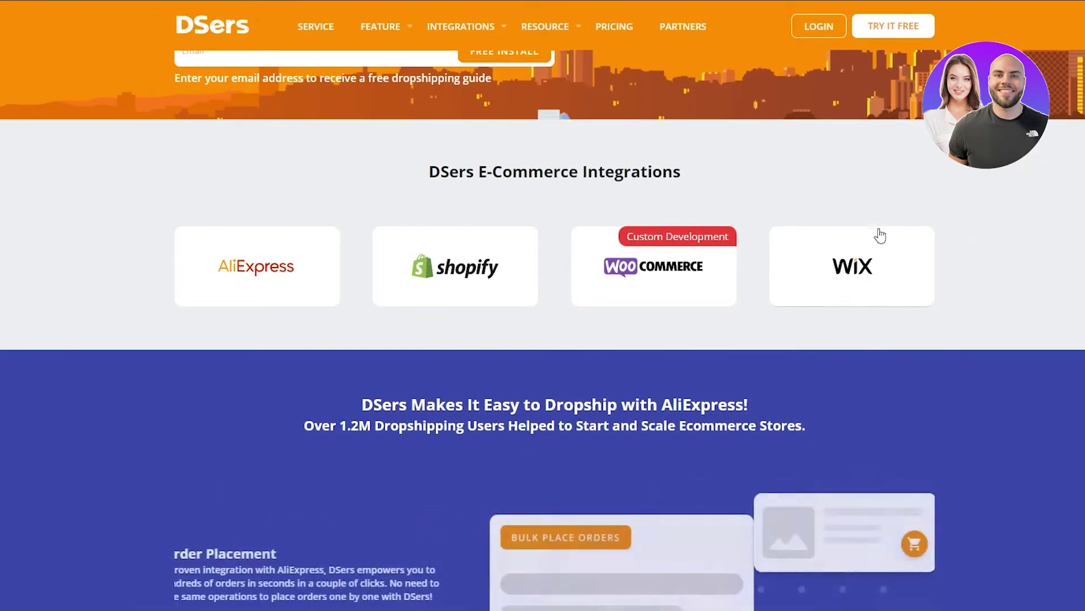
scroll(889, 254, "down", 20)
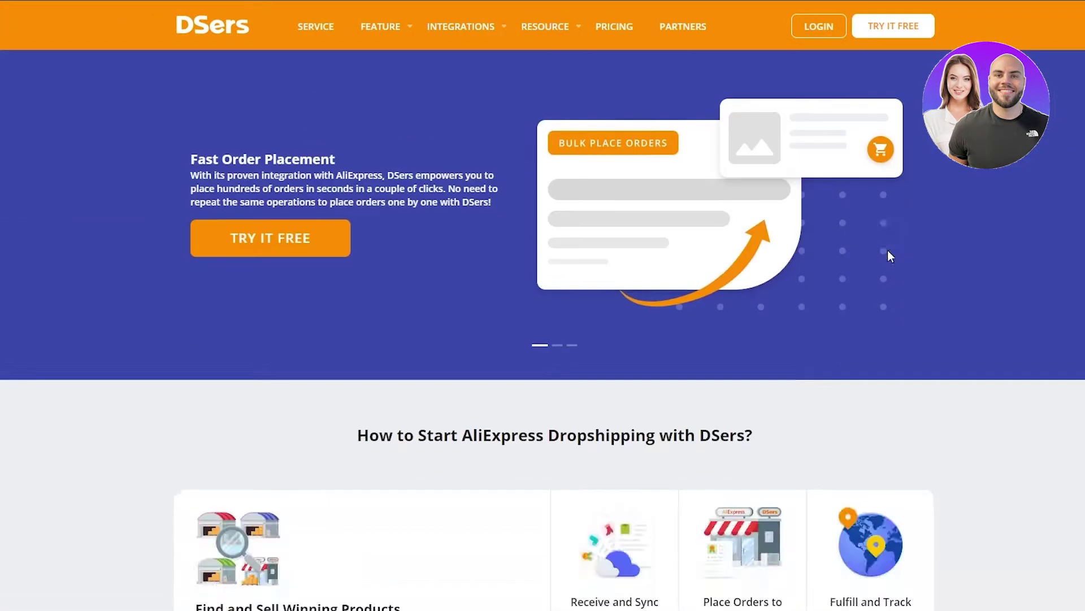
scroll(890, 257, "up", 7)
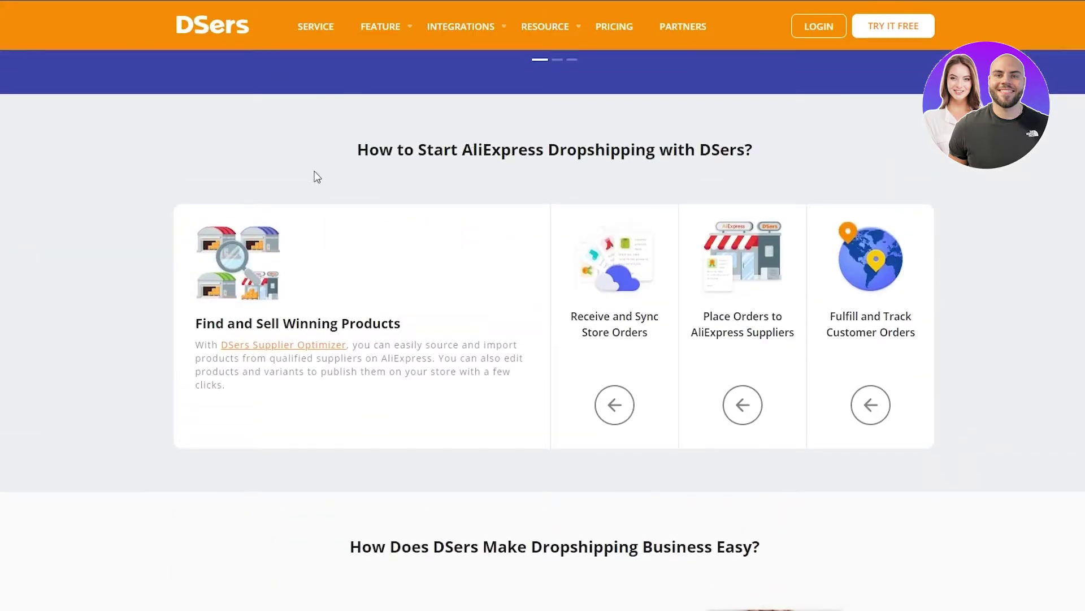
scroll(645, 248, "down", 5)
scroll(459, 214, "up", 5)
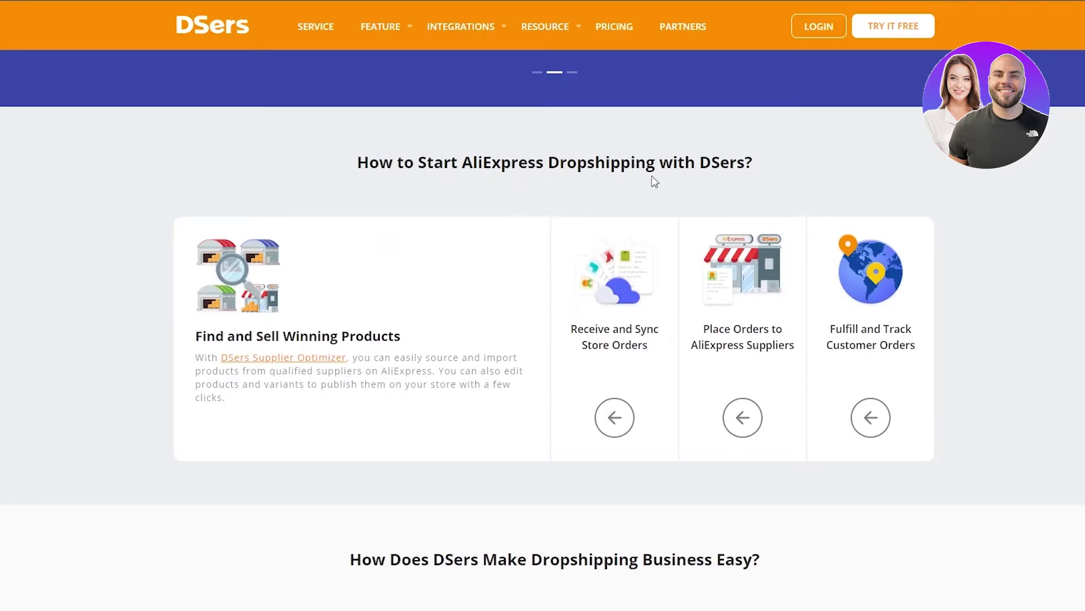
scroll(661, 252, "down", 8)
scroll(664, 257, "down", 20)
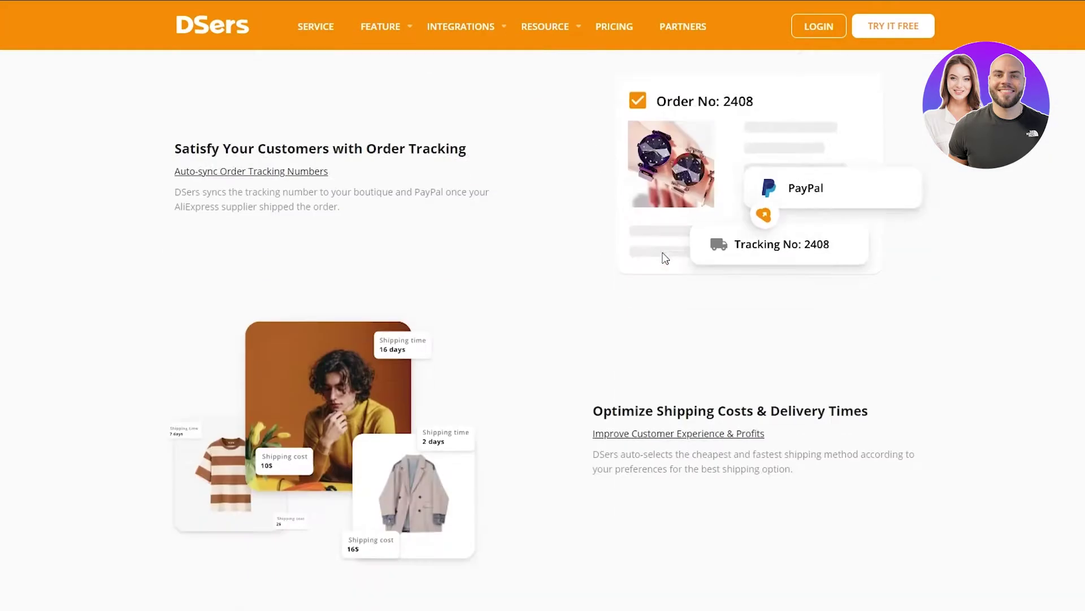
scroll(673, 328, "up", 3)
scroll(674, 328, "down", 6)
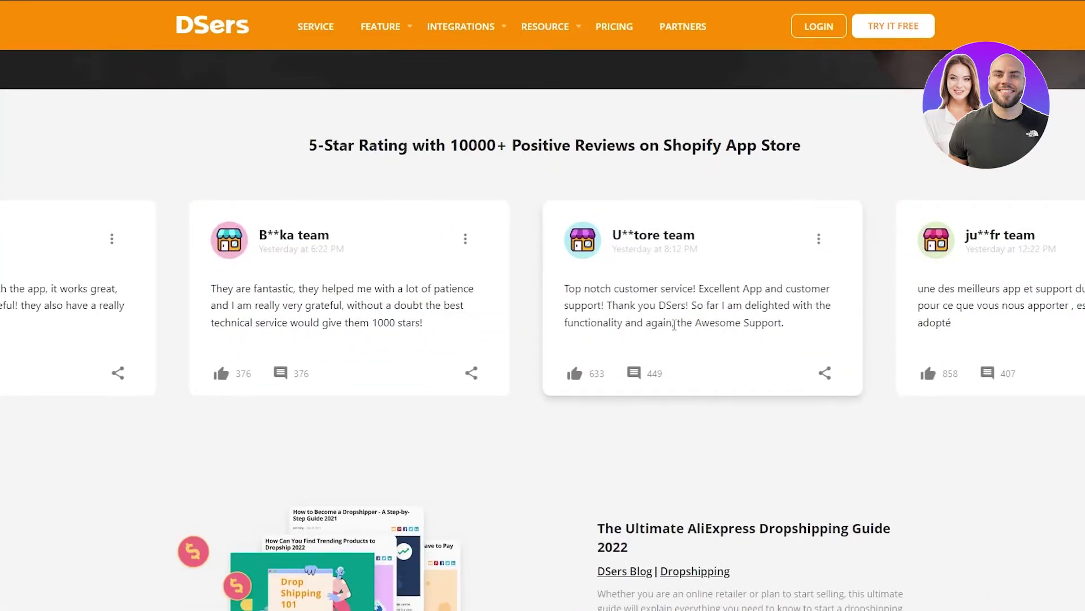
scroll(675, 325, "up", 20)
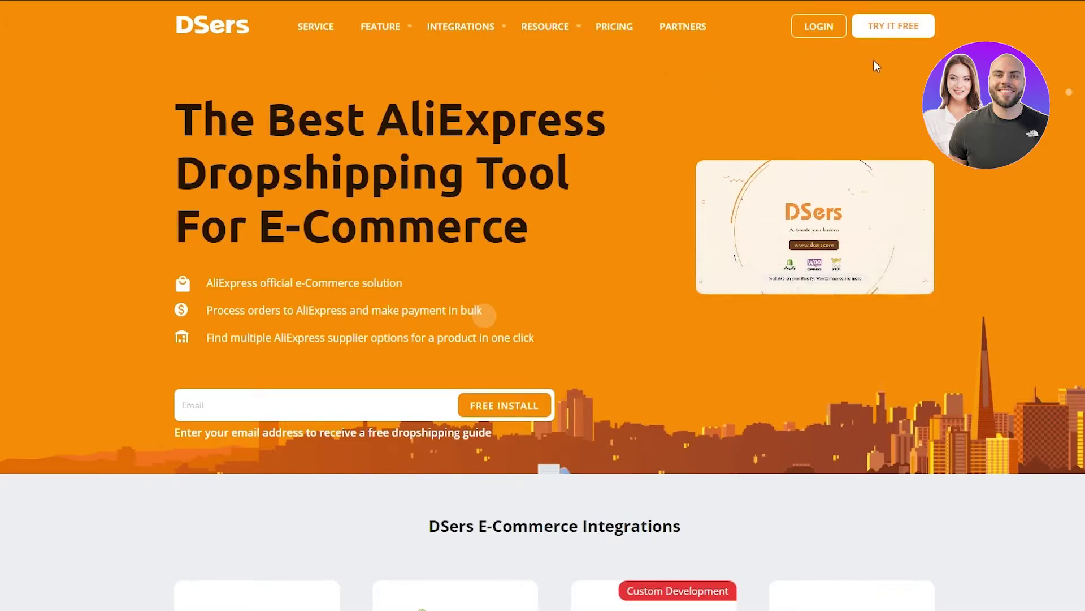
Step: Sign up for DSers with the account email and an 8-character password
left_click(904, 33)
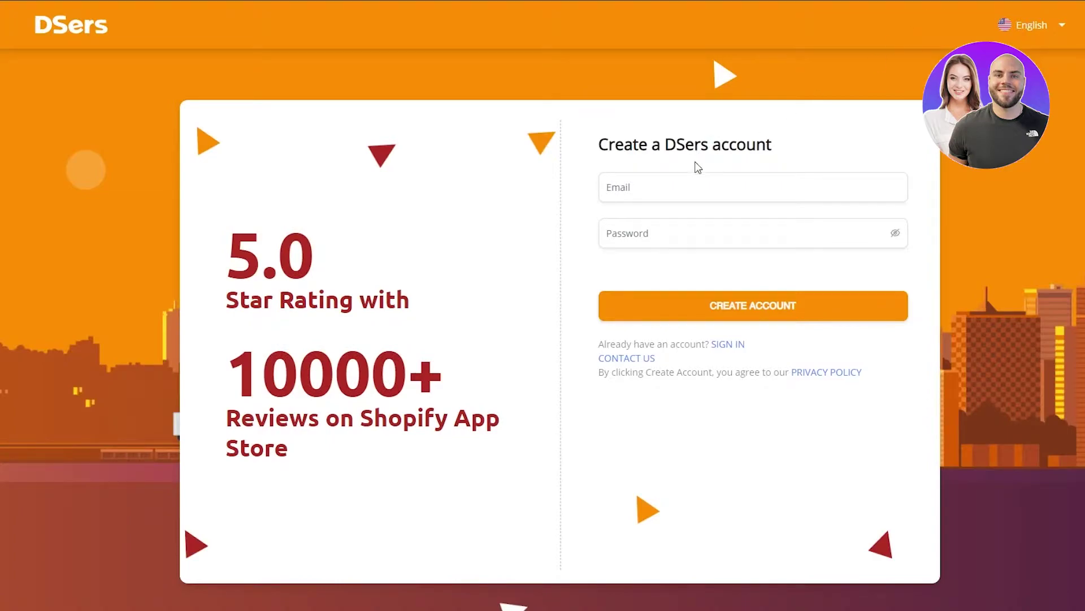
left_click(720, 188)
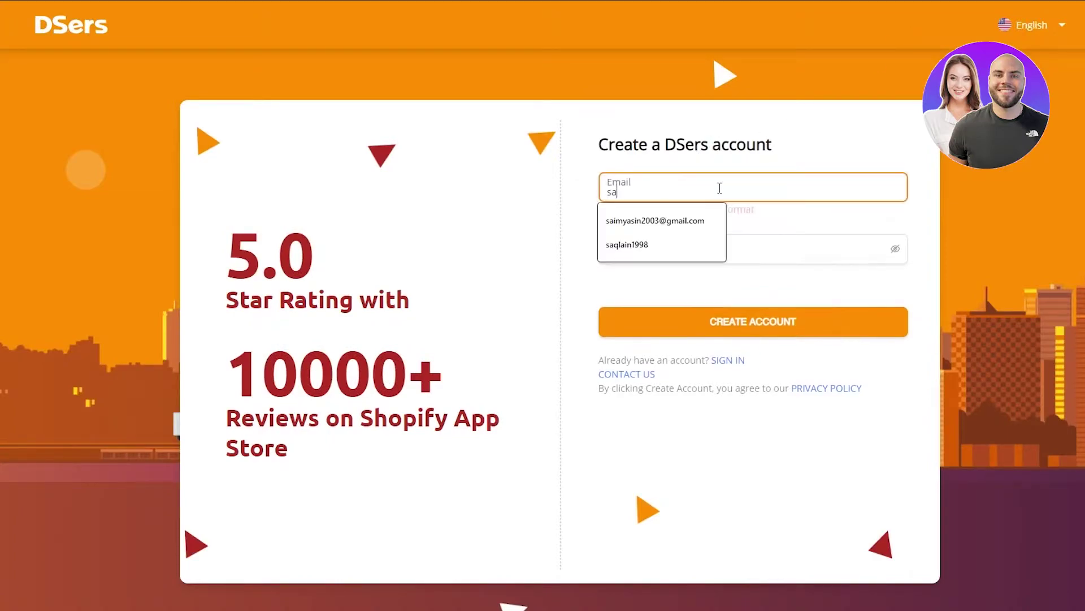
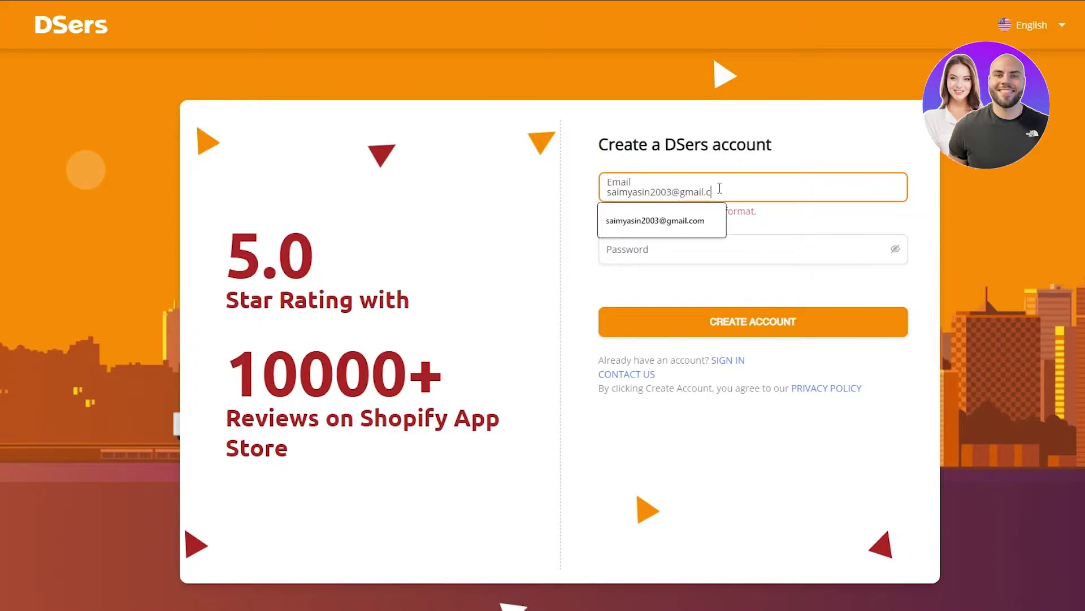
left_click(709, 236)
type("••")
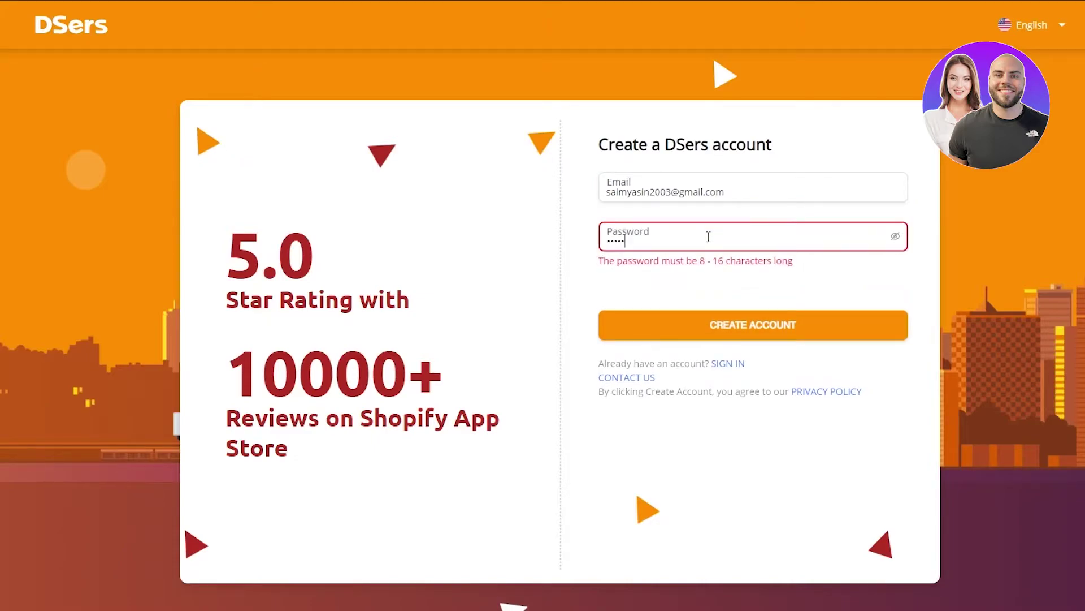
key("BackSpace")
key("BackSpace")
key("BackSpace")
type("••••••••")
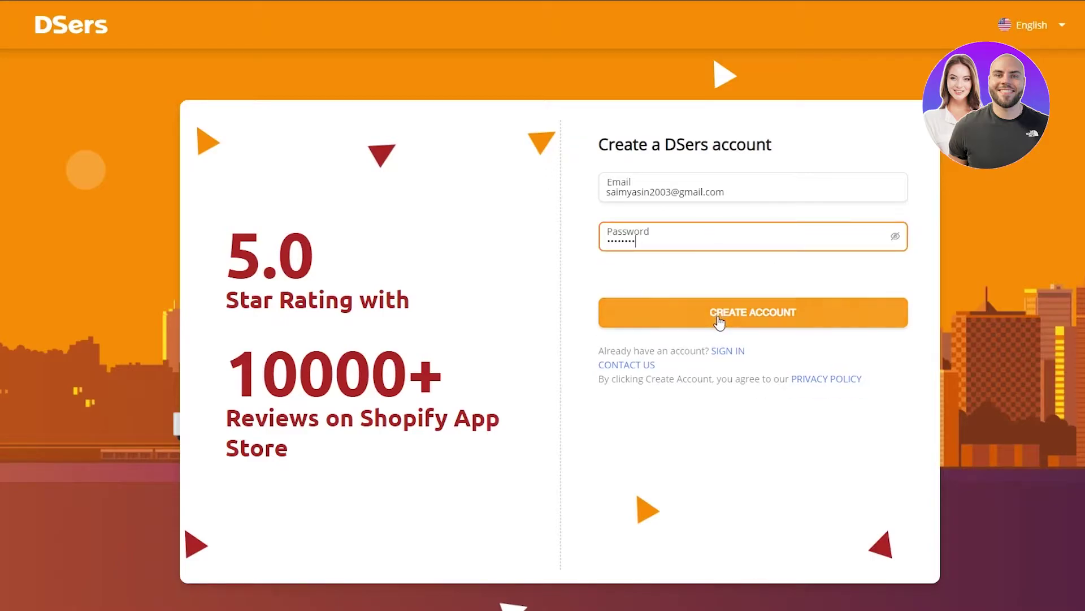
left_click(738, 311)
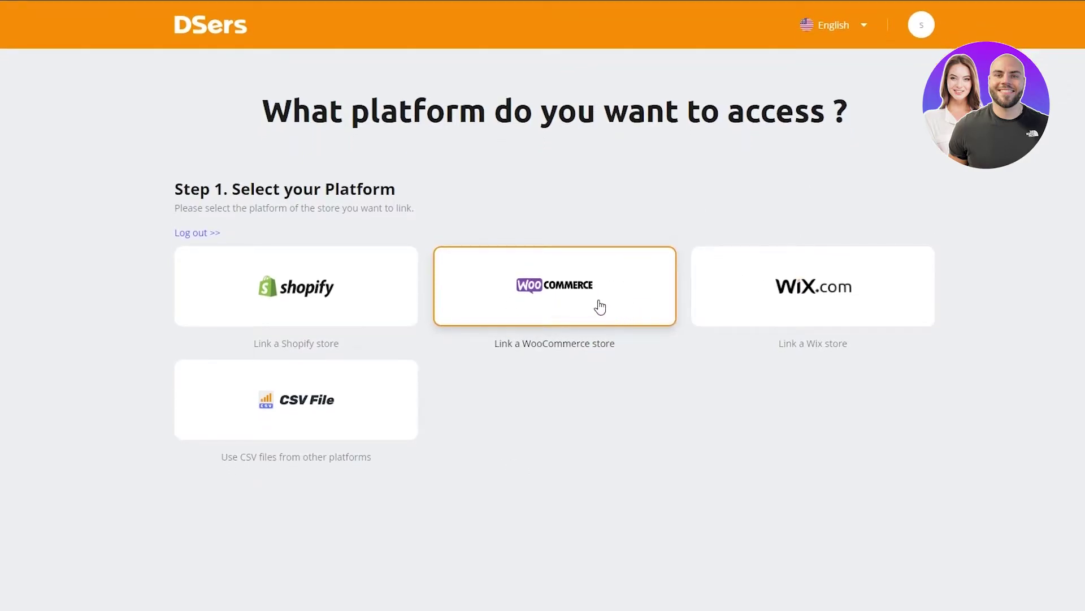
Step: Choose Shopify, add the DSers-AliExpress Dropshipping app and confirm binding to the DSers account
left_click(331, 301)
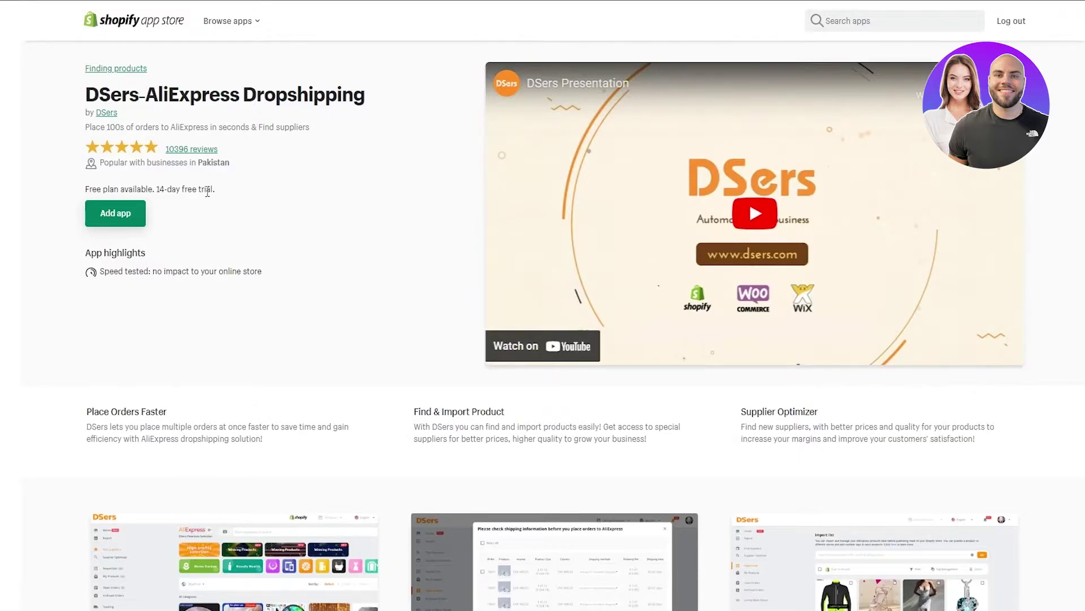
left_click(129, 218)
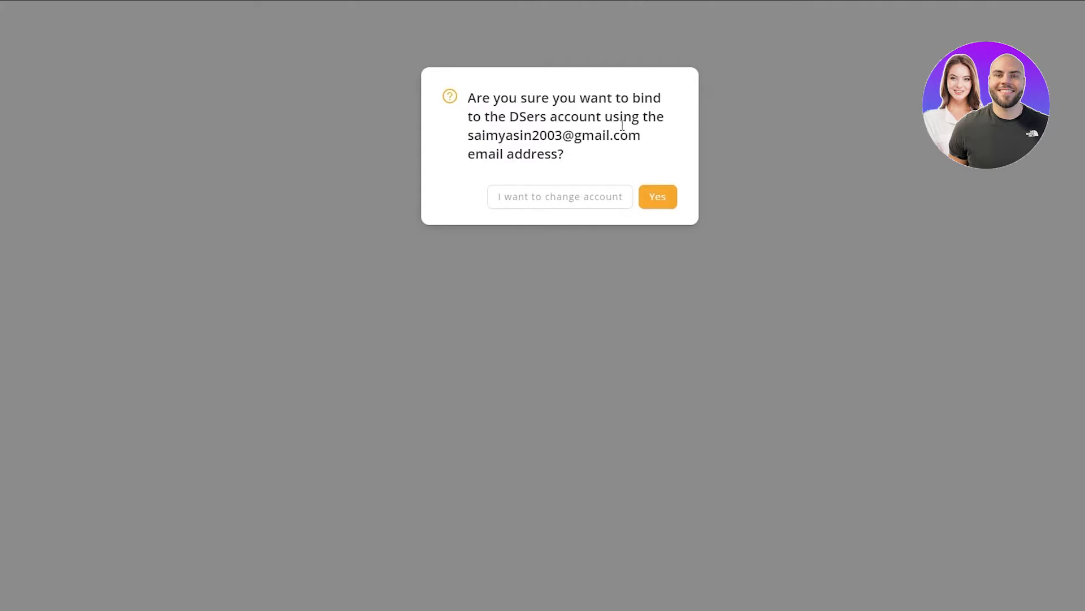
left_click(653, 201)
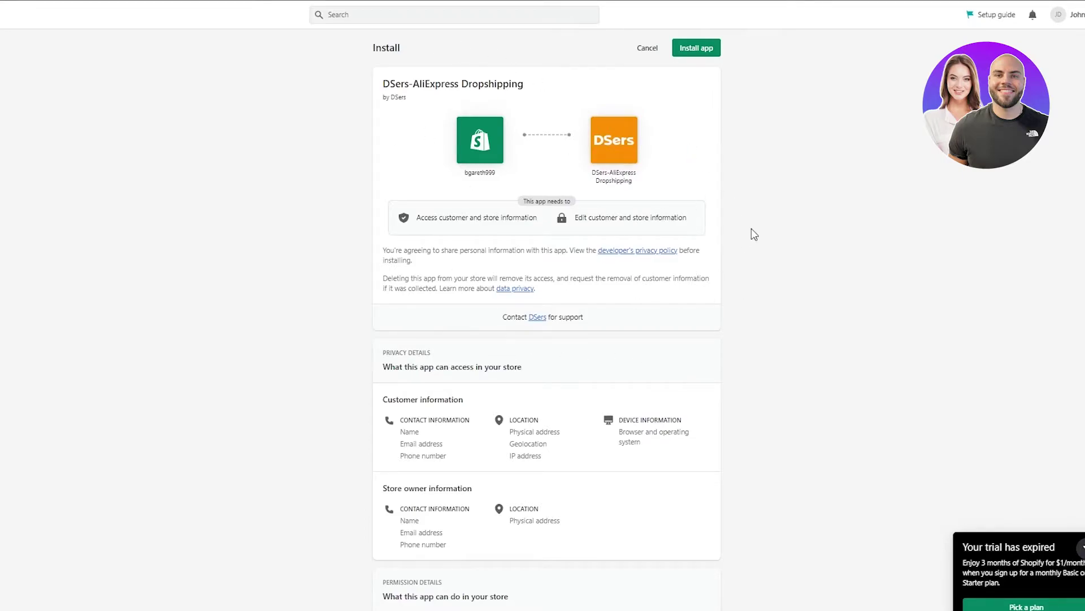
Step: Install the DSers app on the Shopify store
left_click(699, 49)
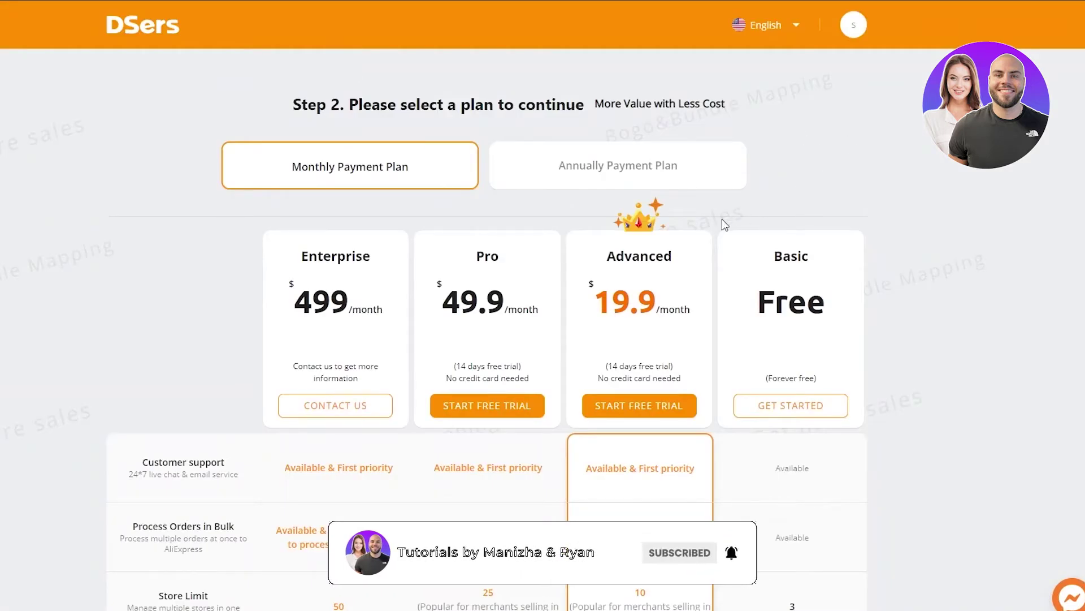
scroll(790, 179, "down", 15)
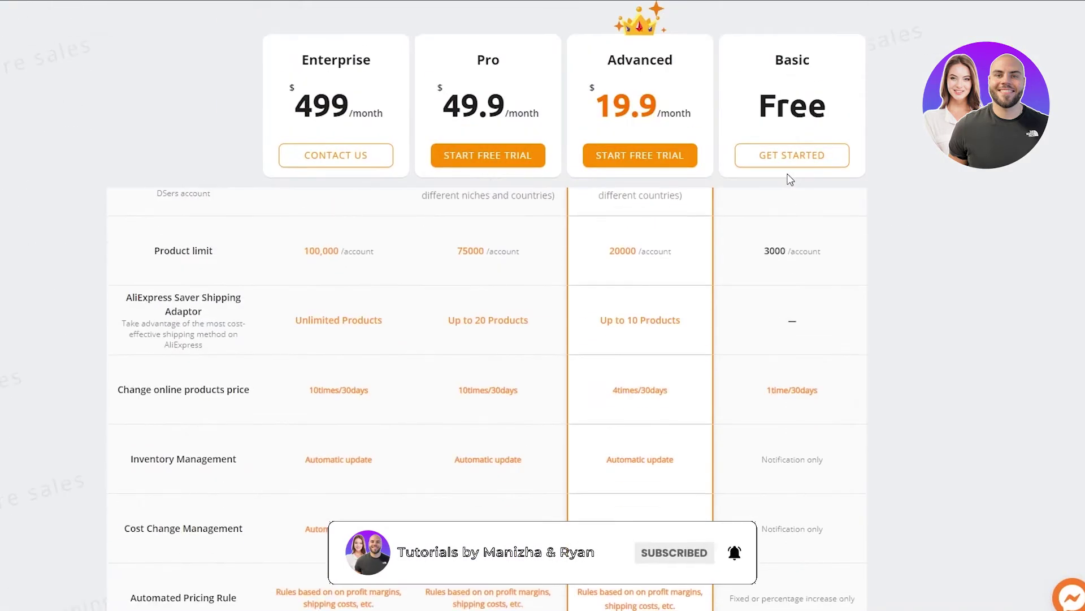
scroll(790, 180, "up", 15)
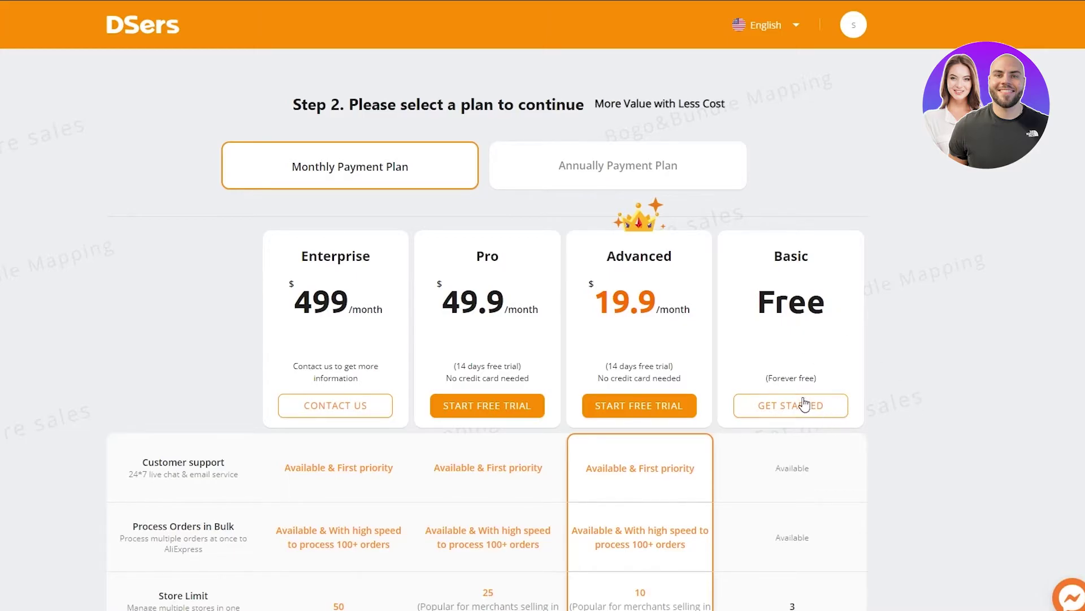
Step: Compare the DSers subscription plans and select the free Basic plan
scroll(813, 413, "down", 4)
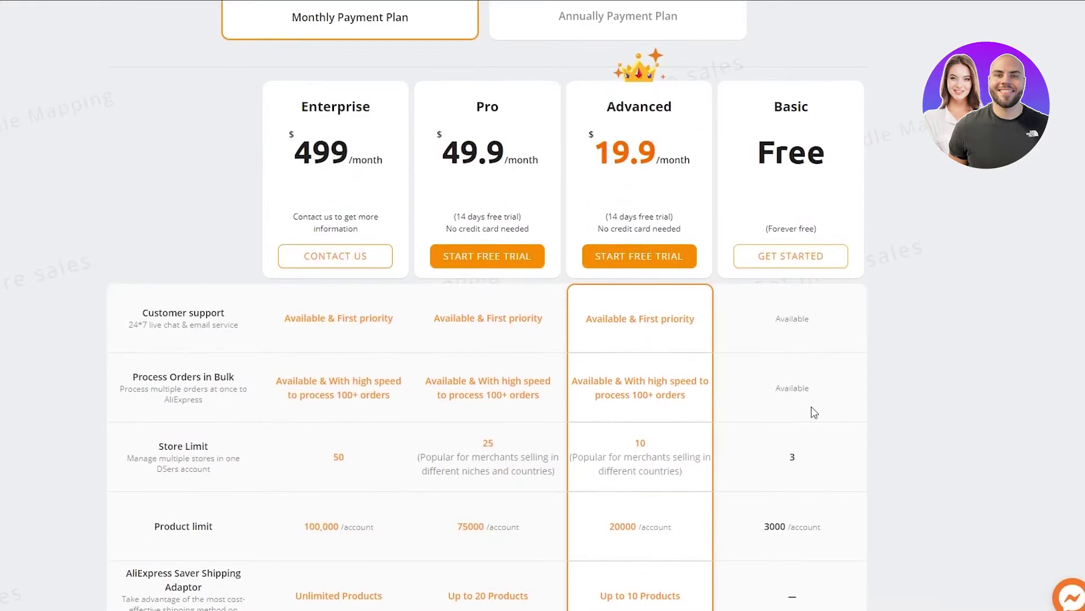
scroll(833, 357, "down", 3)
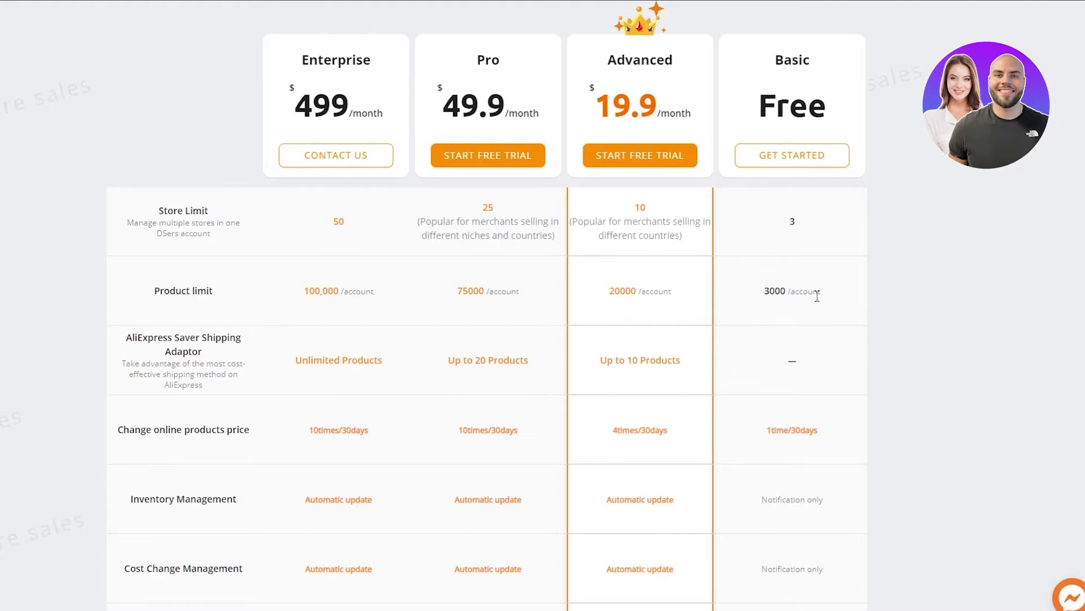
scroll(817, 296, "down", 1)
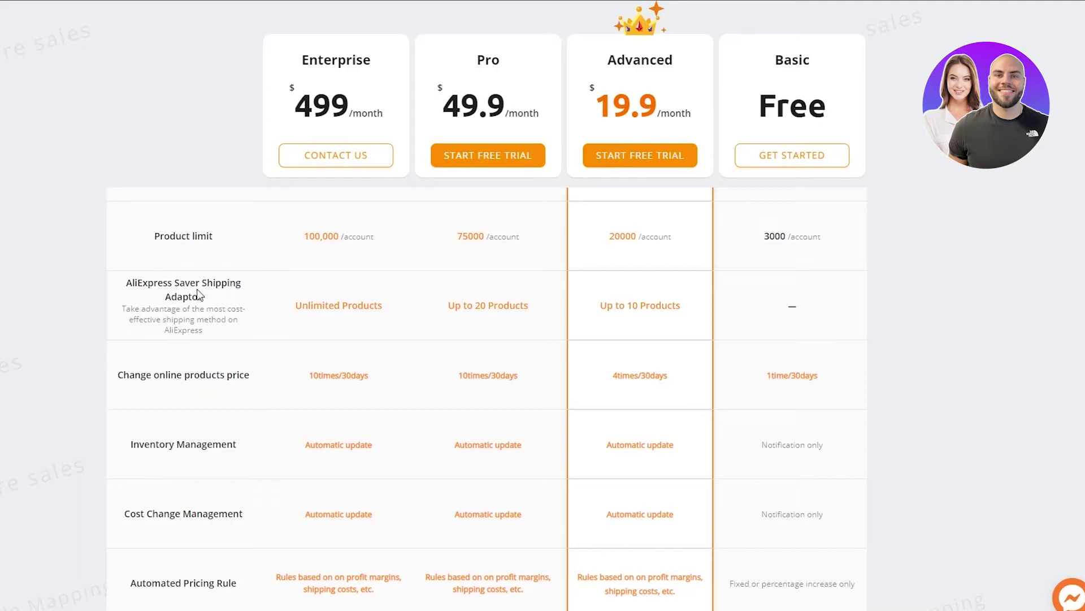
scroll(249, 305, "down", 2)
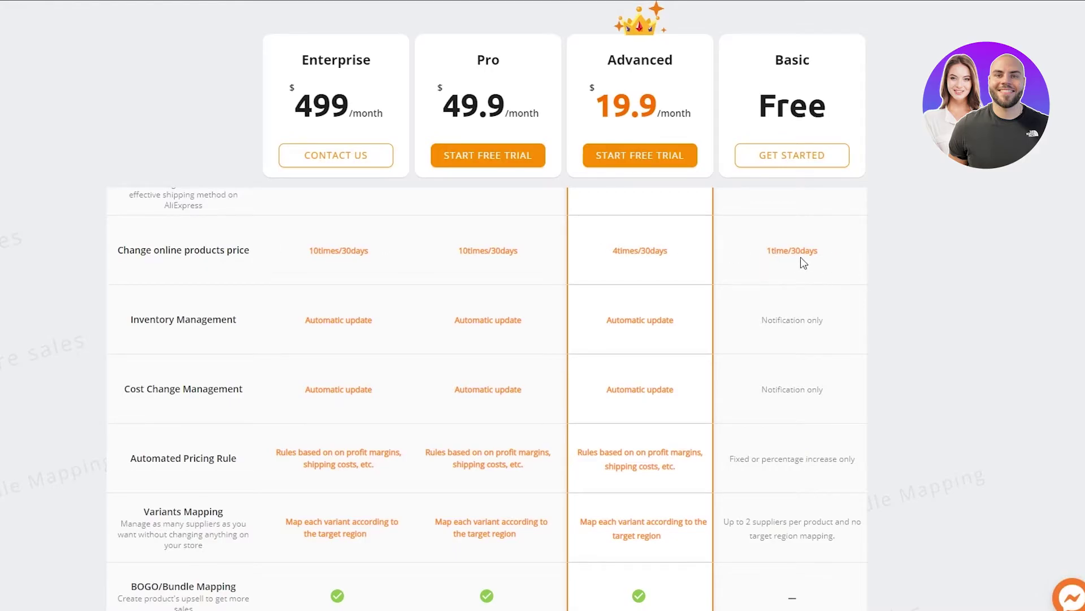
scroll(900, 288, "down", 1)
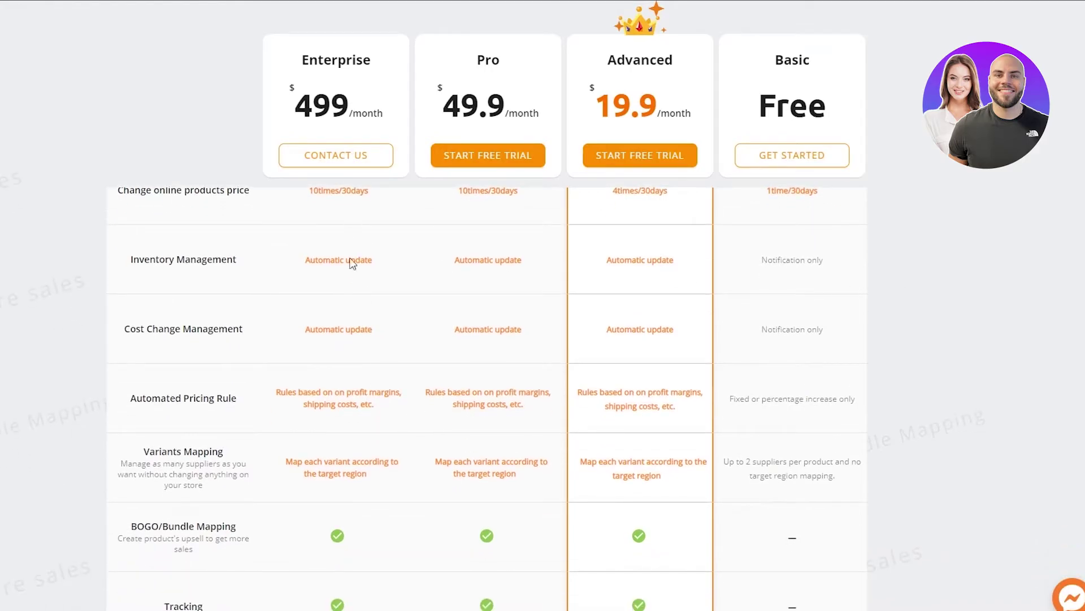
scroll(329, 320, "down", 6)
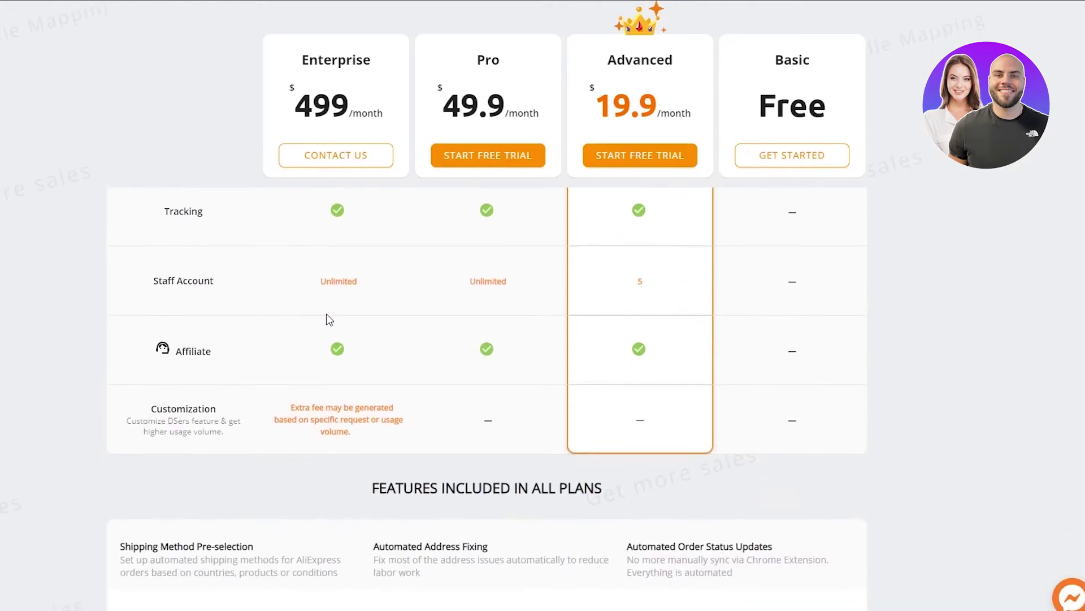
scroll(329, 319, "up", 15)
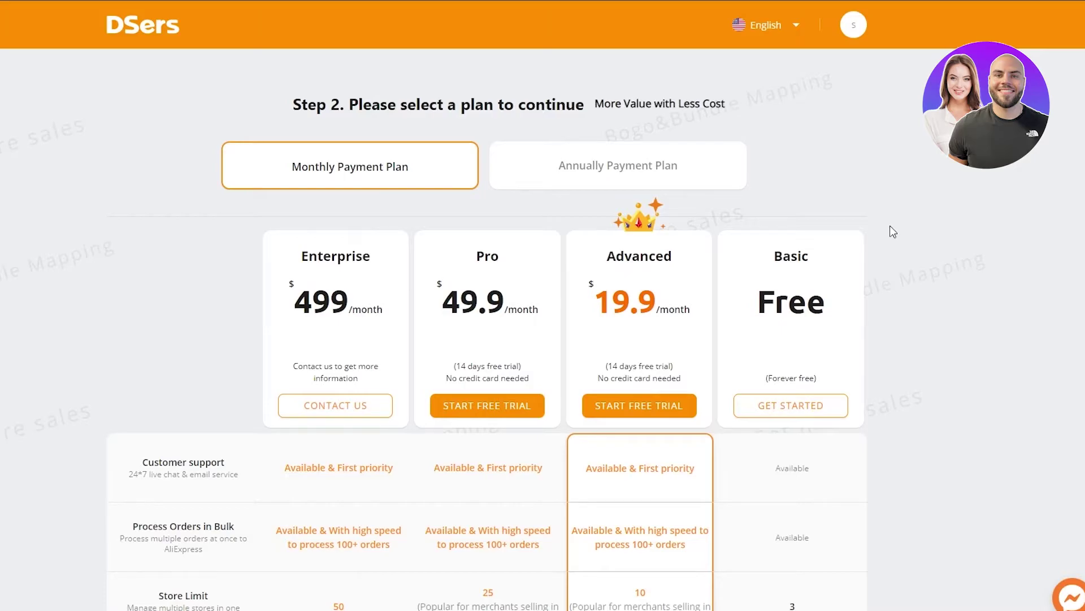
left_click(798, 406)
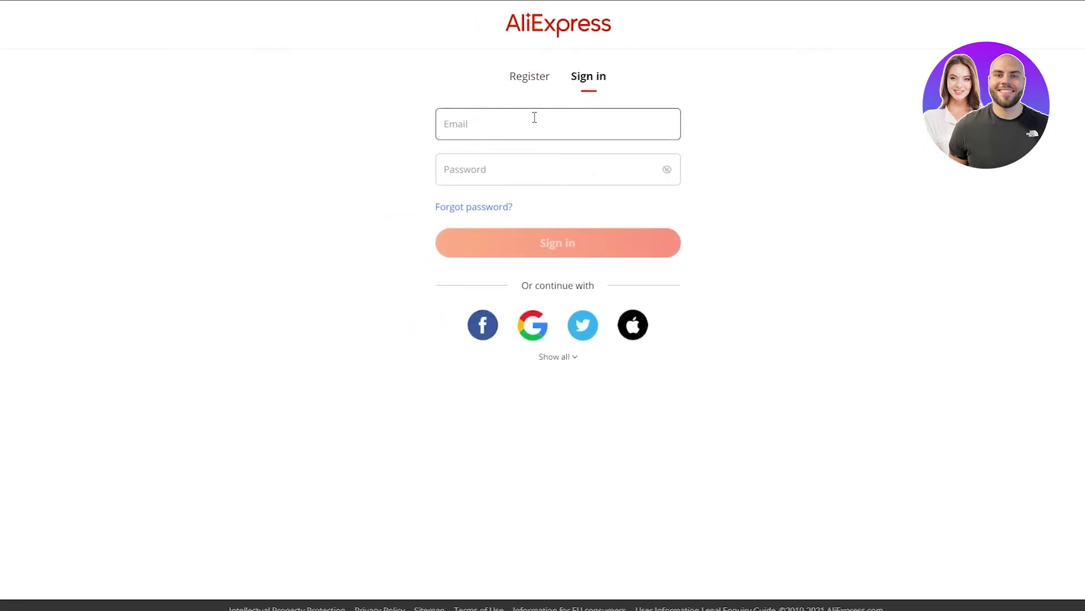
Step: Register an AliExpress account with the email and a password, passing the slider check
left_click(529, 79)
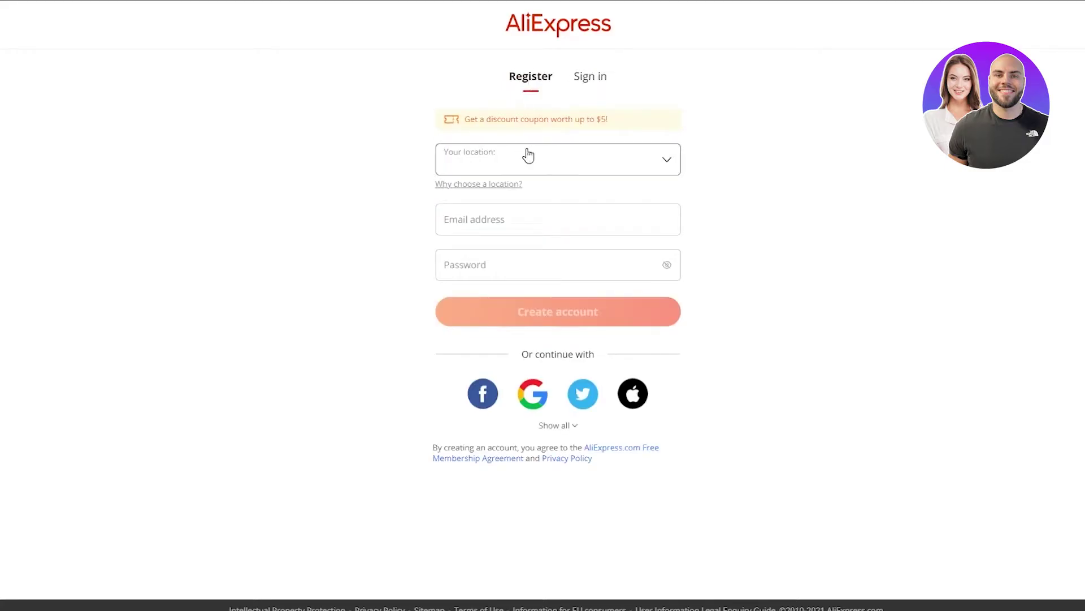
left_click(535, 225)
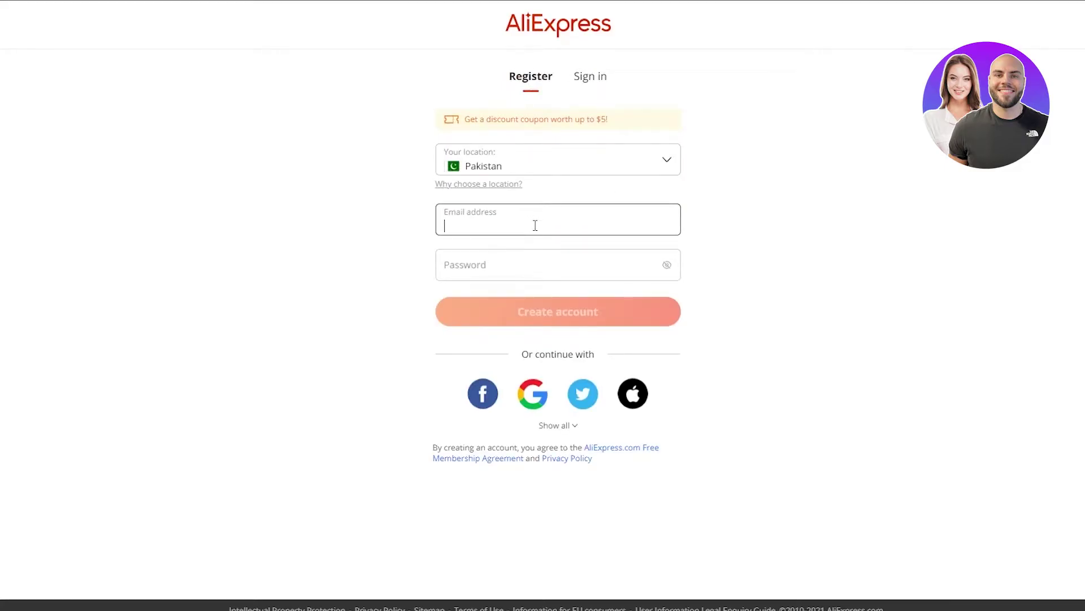
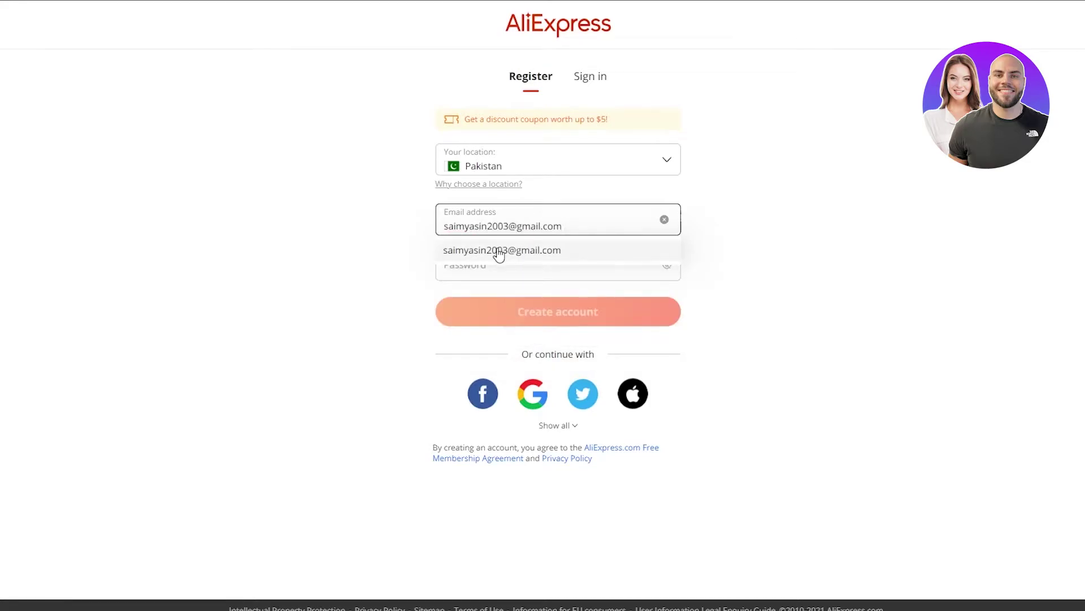
left_click(506, 251)
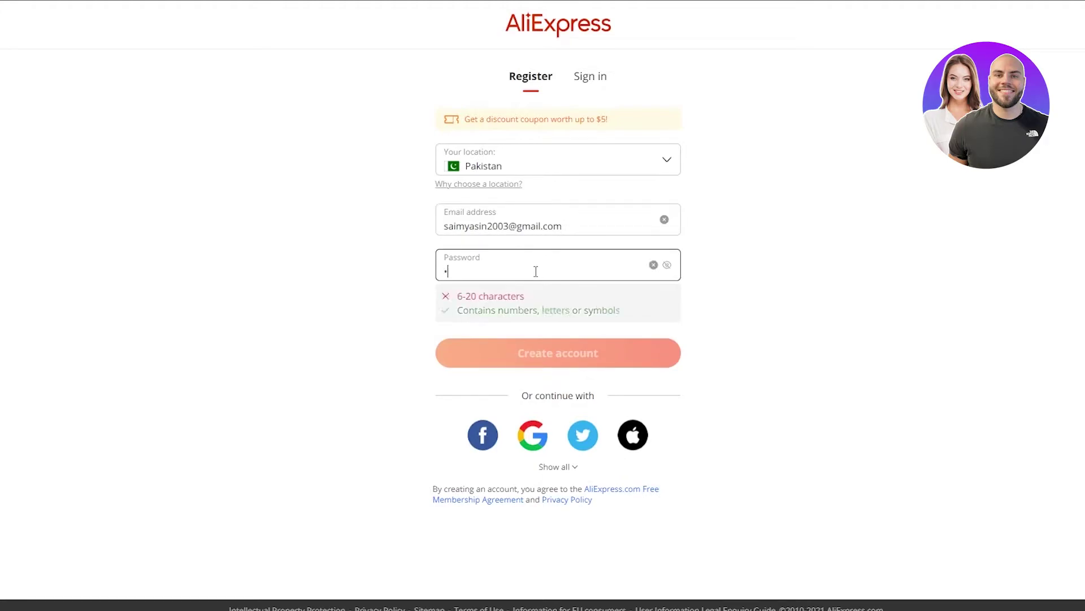
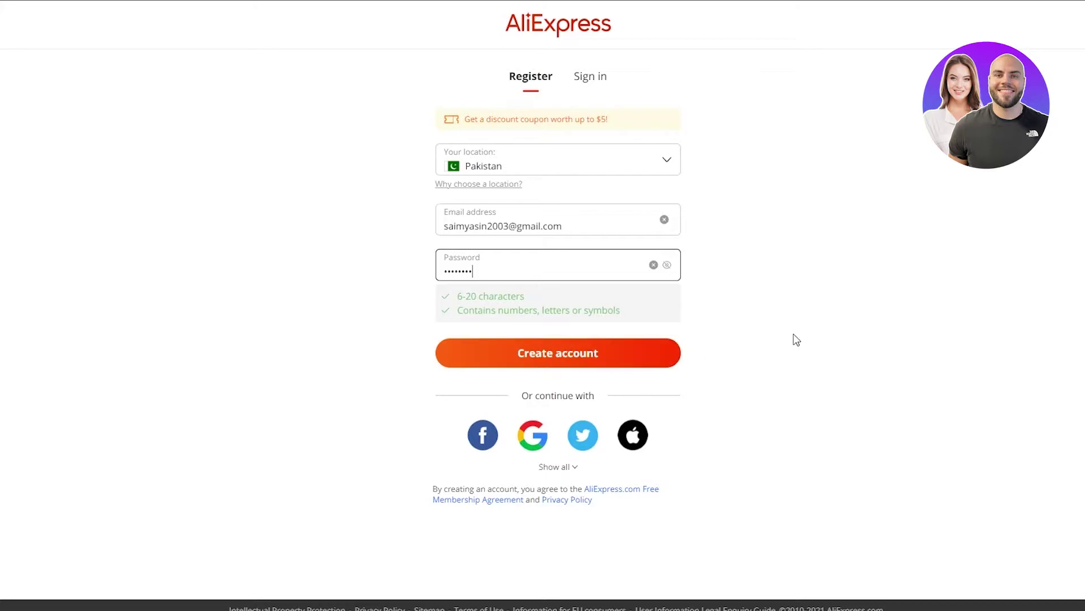
left_click(534, 360)
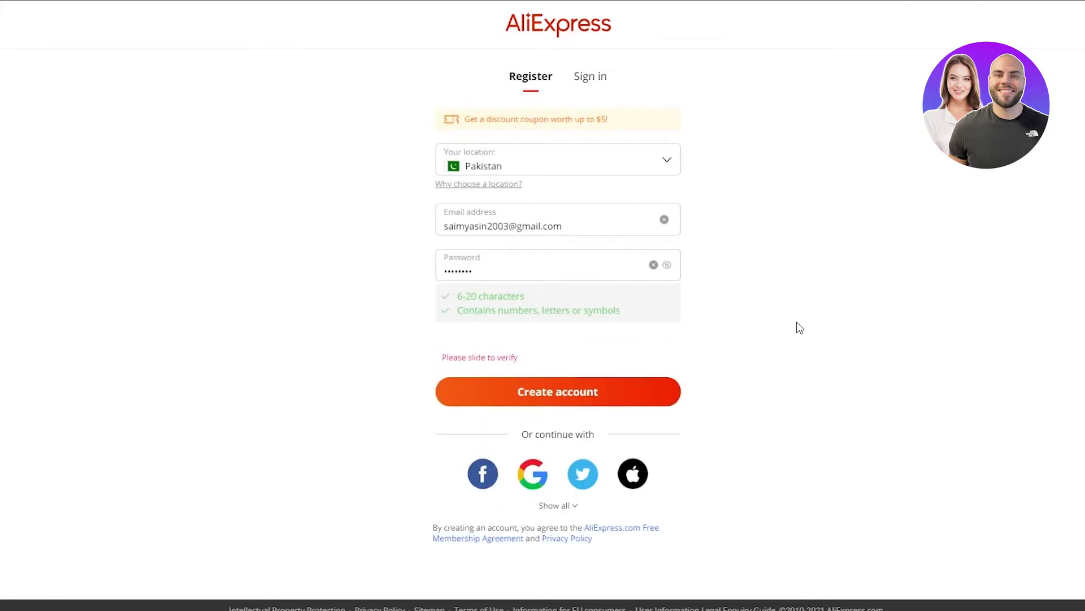
left_click_drag(450, 336, 848, 363)
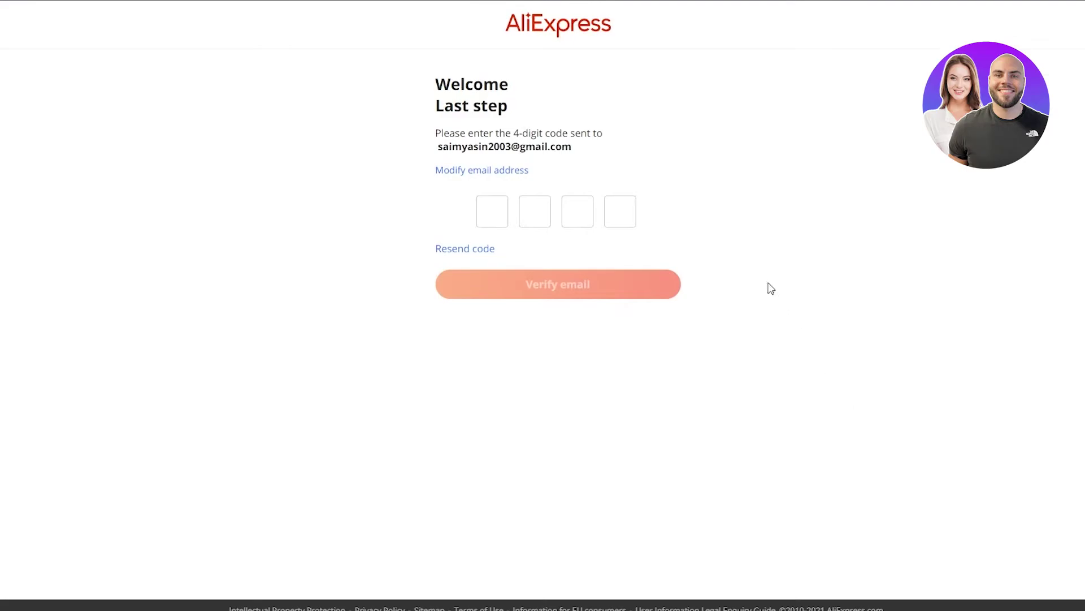
Step: Enter the emailed 4-digit code to verify the email, then authorize DSers on AliExpress
left_click(502, 196)
left_click(538, 283)
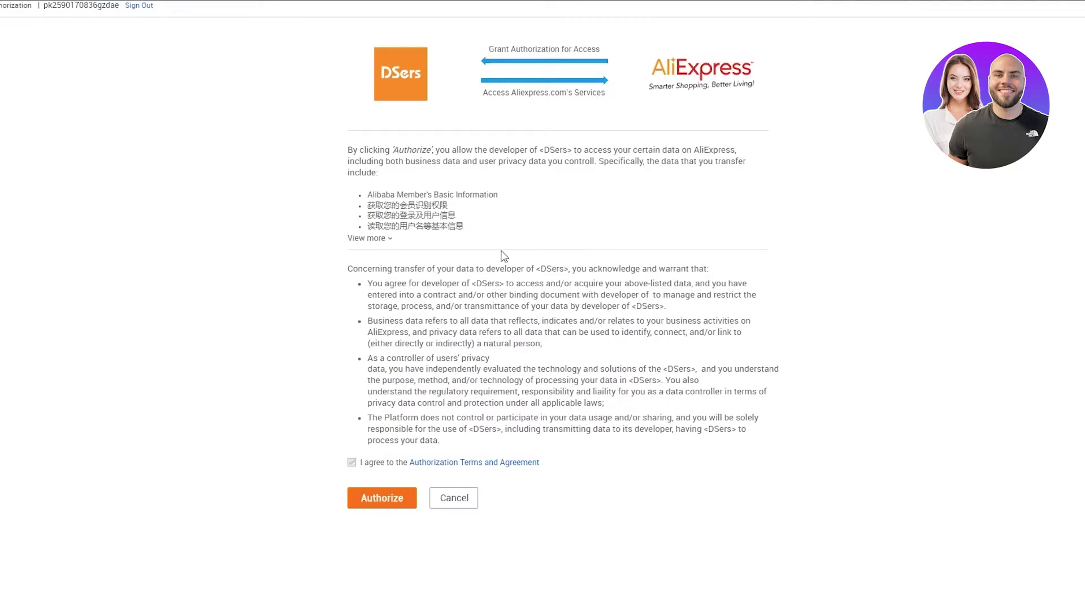
left_click(396, 504)
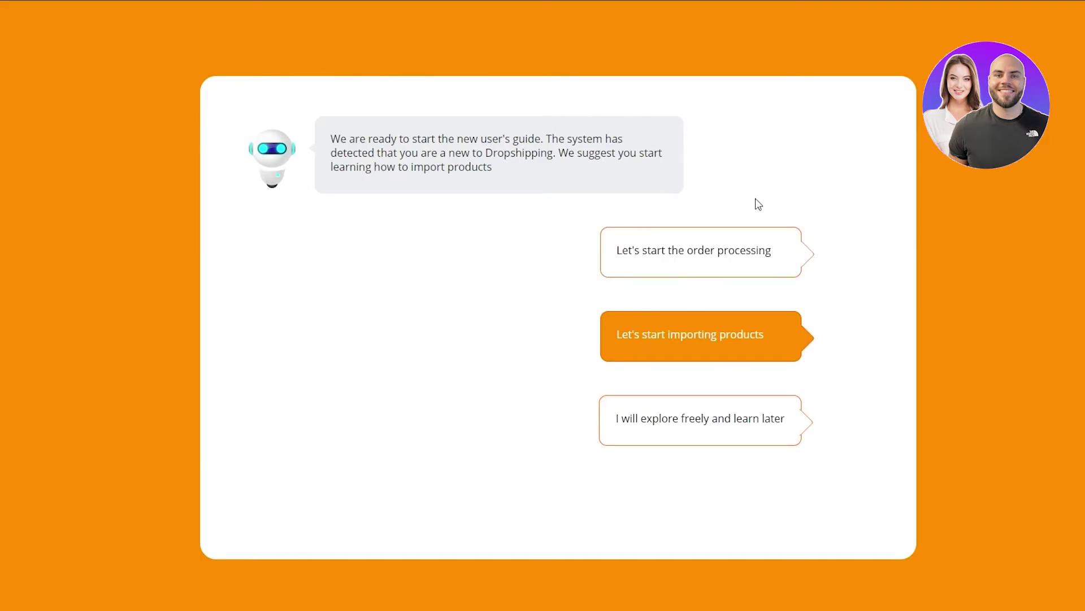
Step: Choose 'I will explore freely and learn later' to go to Find Suppliers
left_click(751, 437)
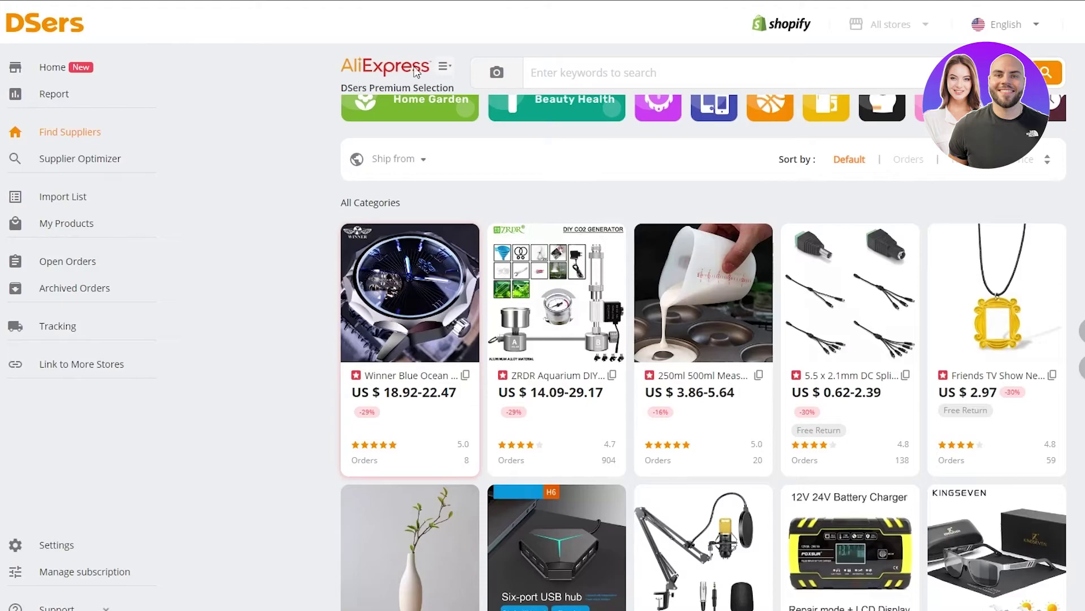
Step: Import the Winner Blue Ocean watch and go to the Import List to check it
scroll(300, 252, "down", 2)
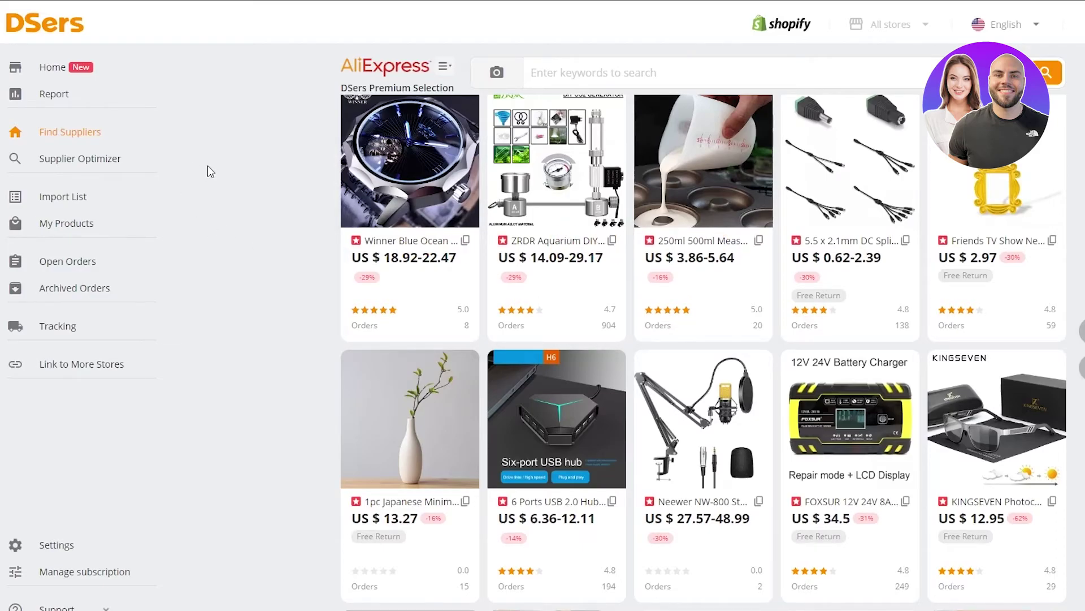
mouse_move(419, 235)
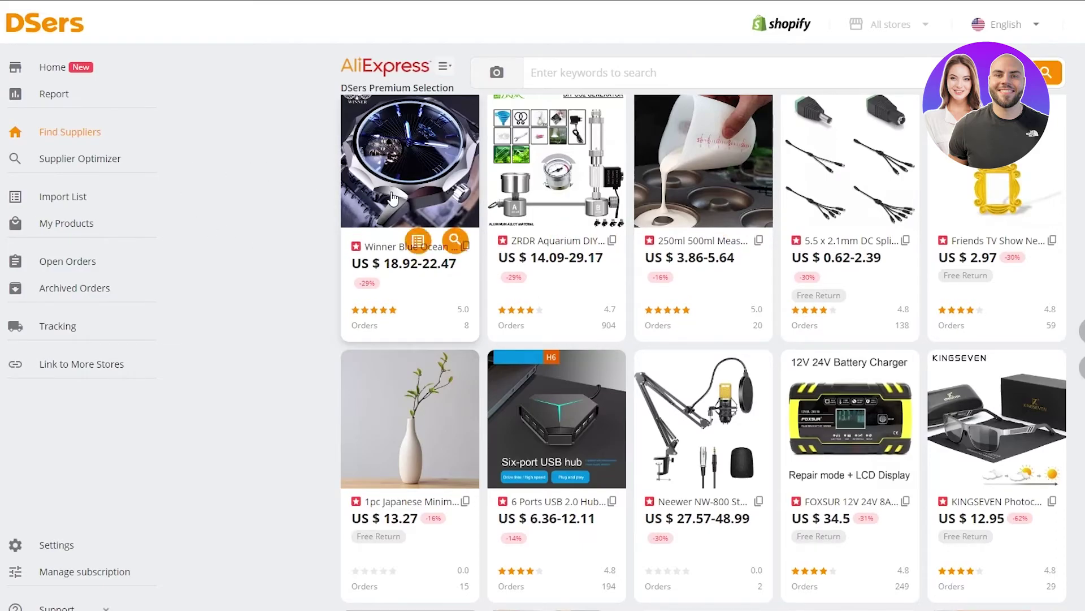
left_click(418, 231)
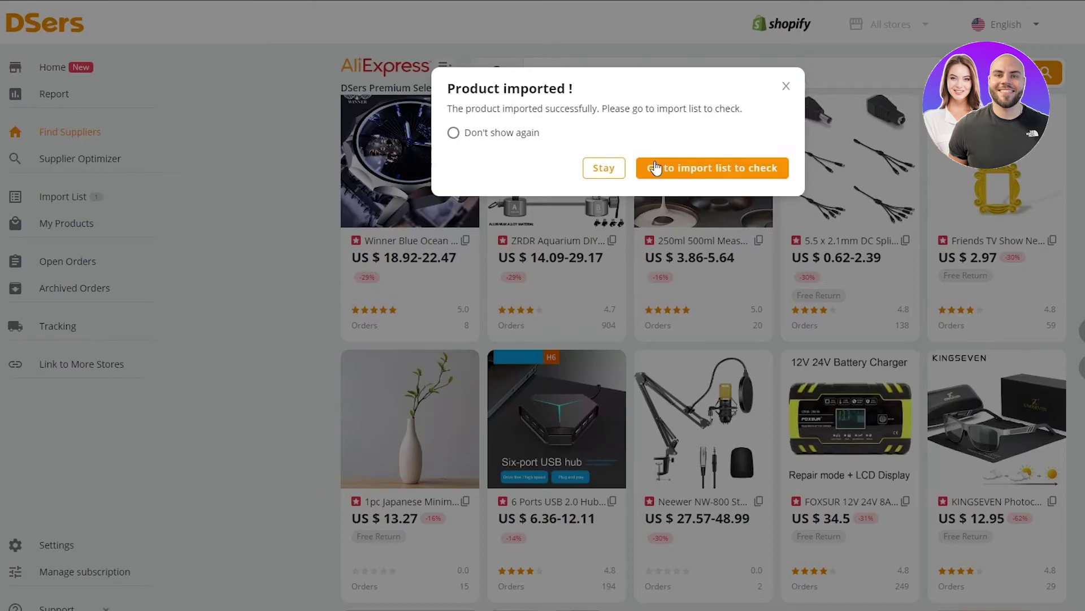
left_click(701, 168)
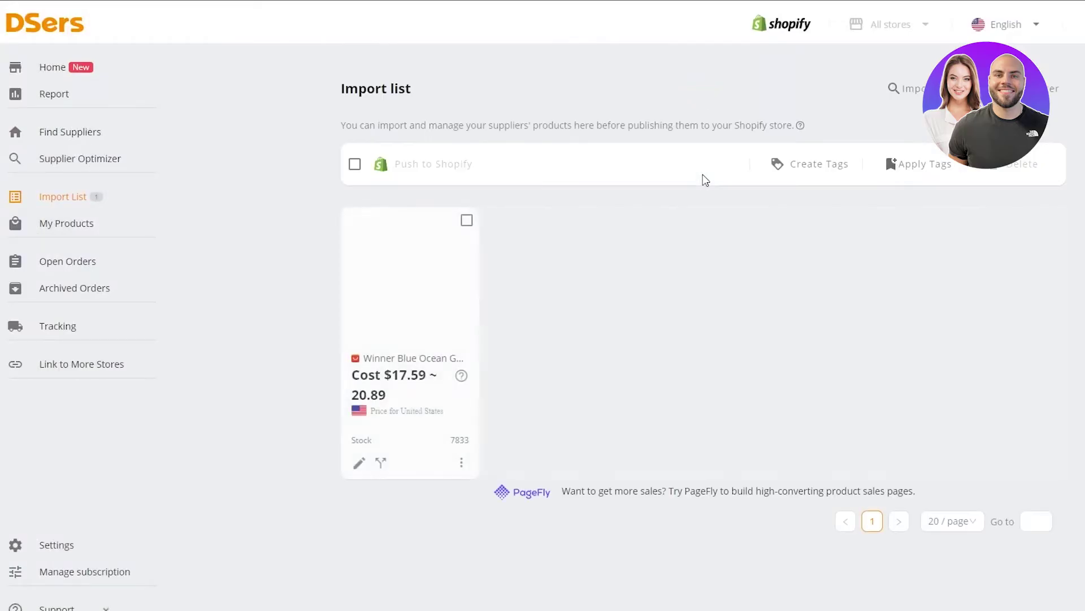
Step: Push the Winner Blue Ocean watch to Shopify with the pricing rule, leaving out-of-stock selling off
mouse_move(452, 353)
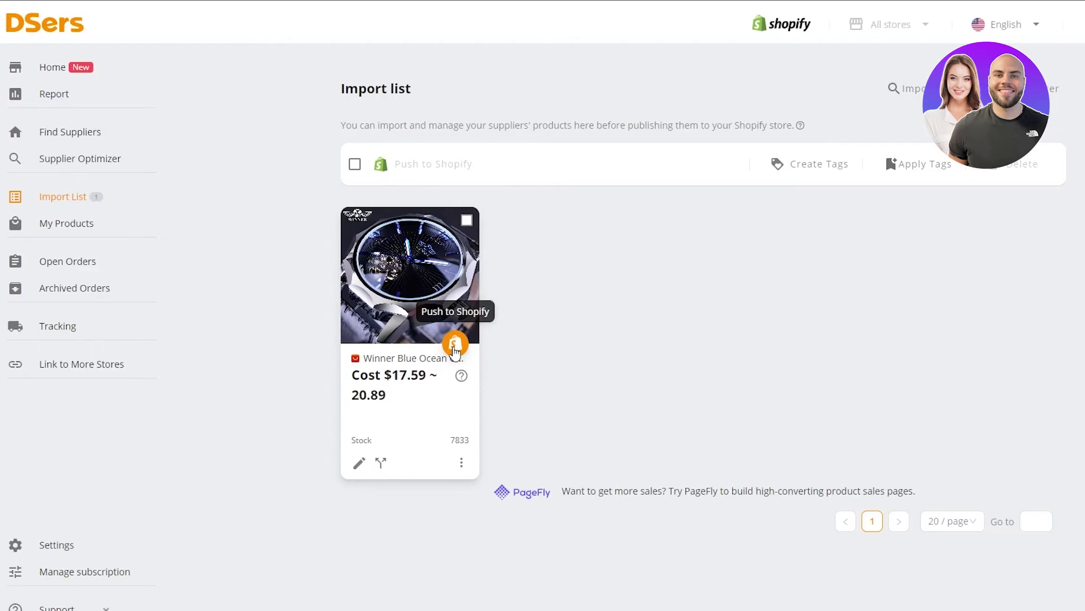
left_click(455, 347)
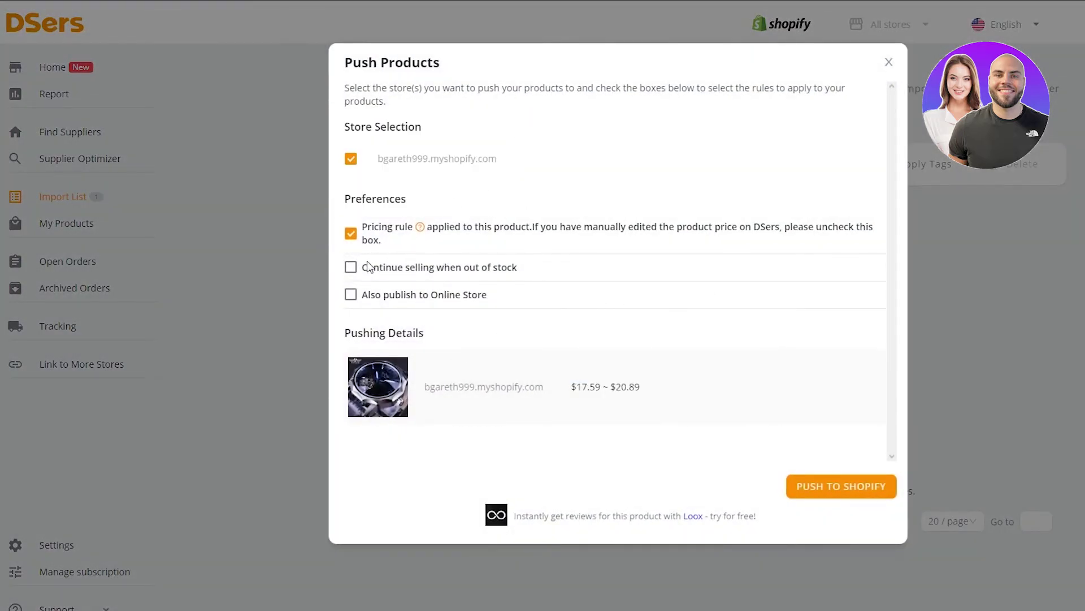
left_click(350, 271)
left_click(351, 268)
left_click(812, 485)
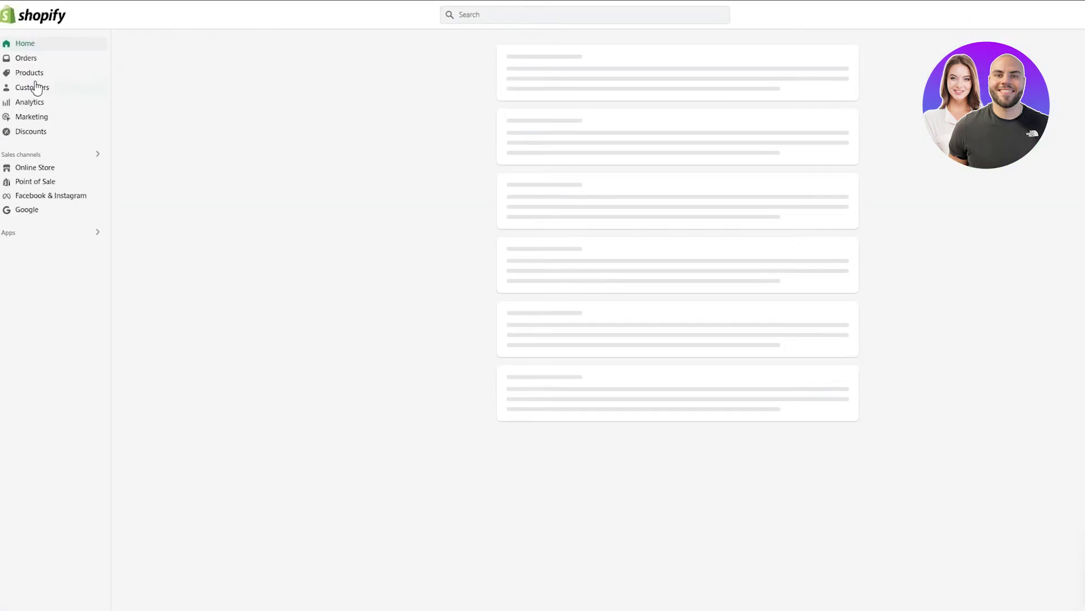
Step: Go to the Products page in the Shopify admin
left_click(42, 77)
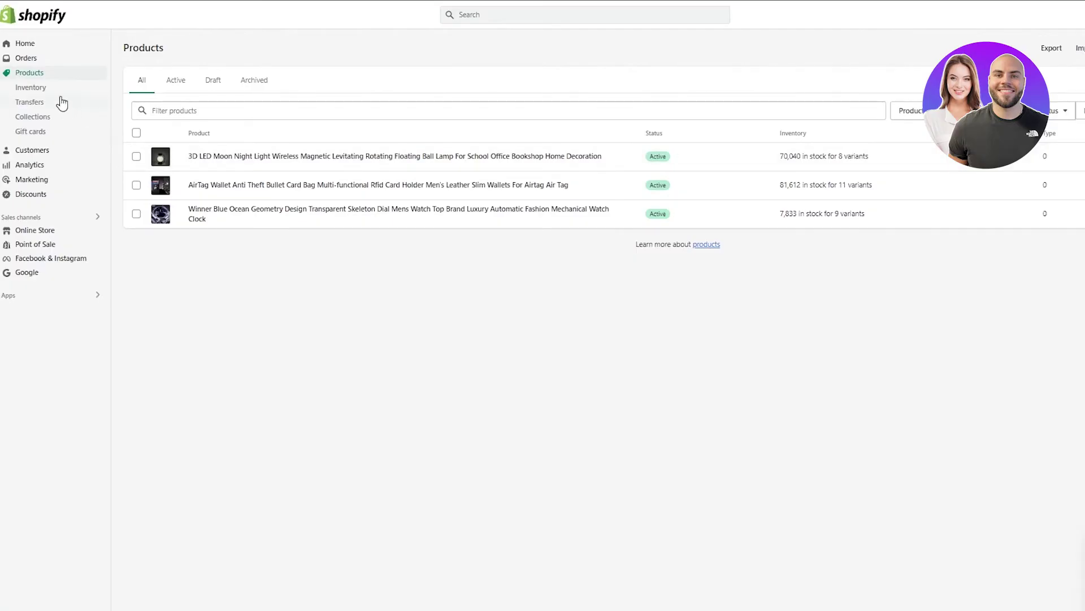
left_click(55, 60)
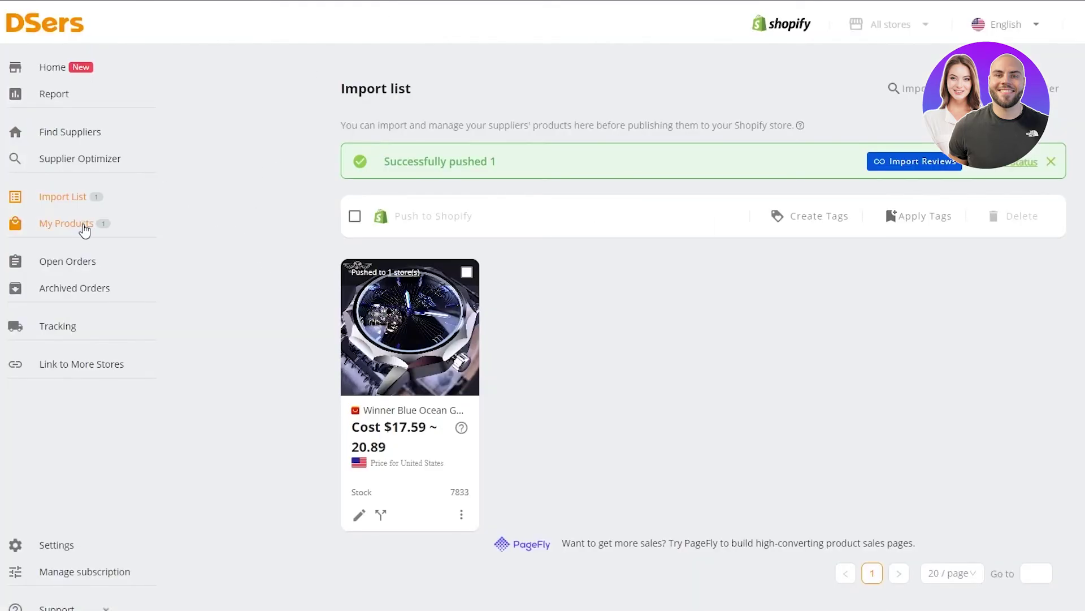
Step: Check DSers Open Orders across the Awaiting payment, Fulfilled and Awaiting order tabs
left_click(60, 268)
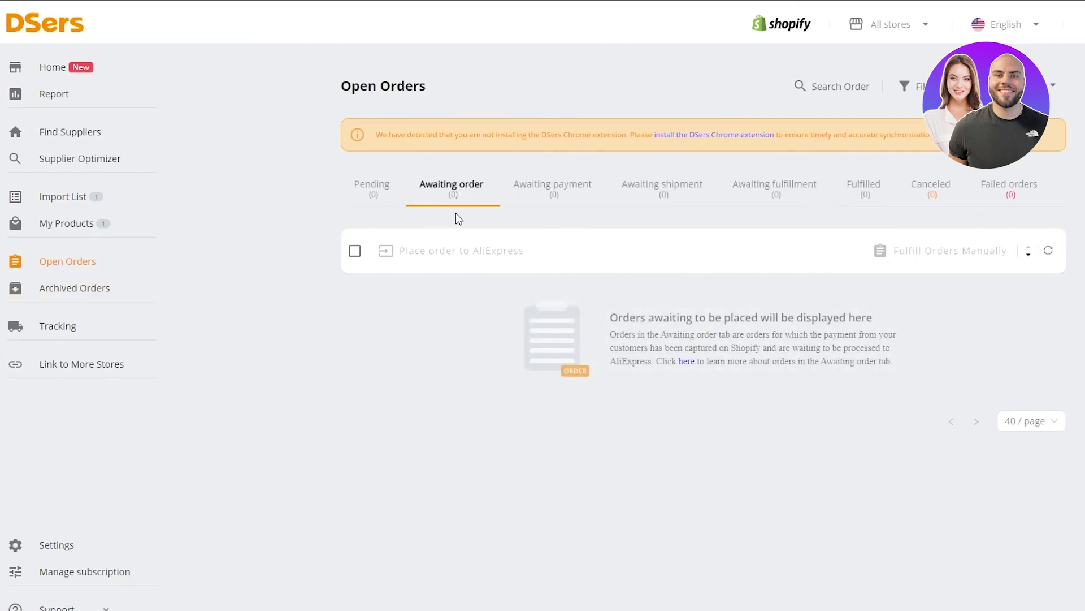
left_click(569, 193)
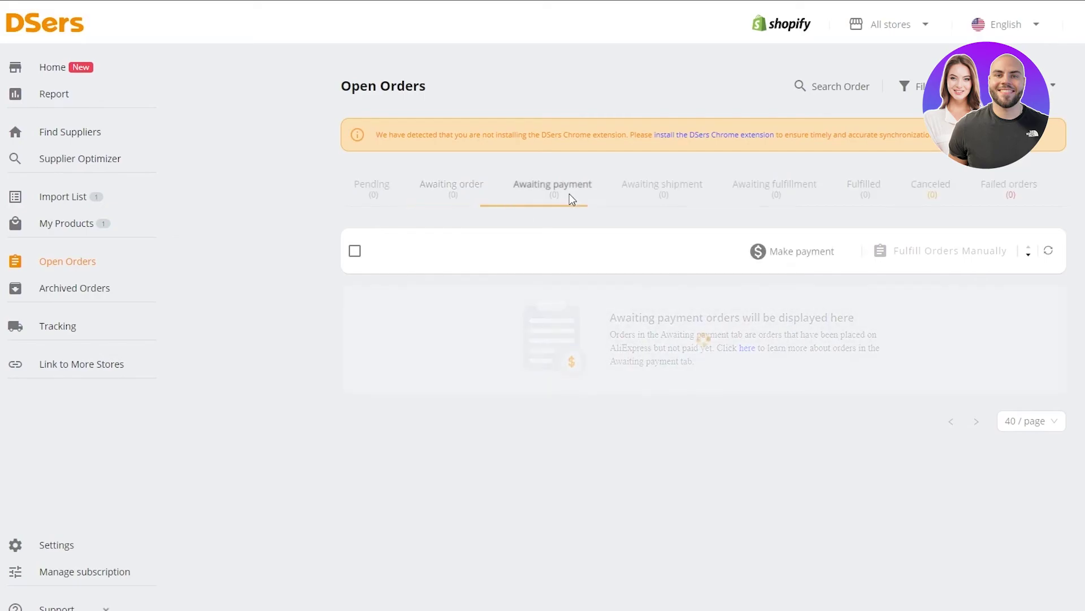
left_click(883, 196)
left_click(460, 193)
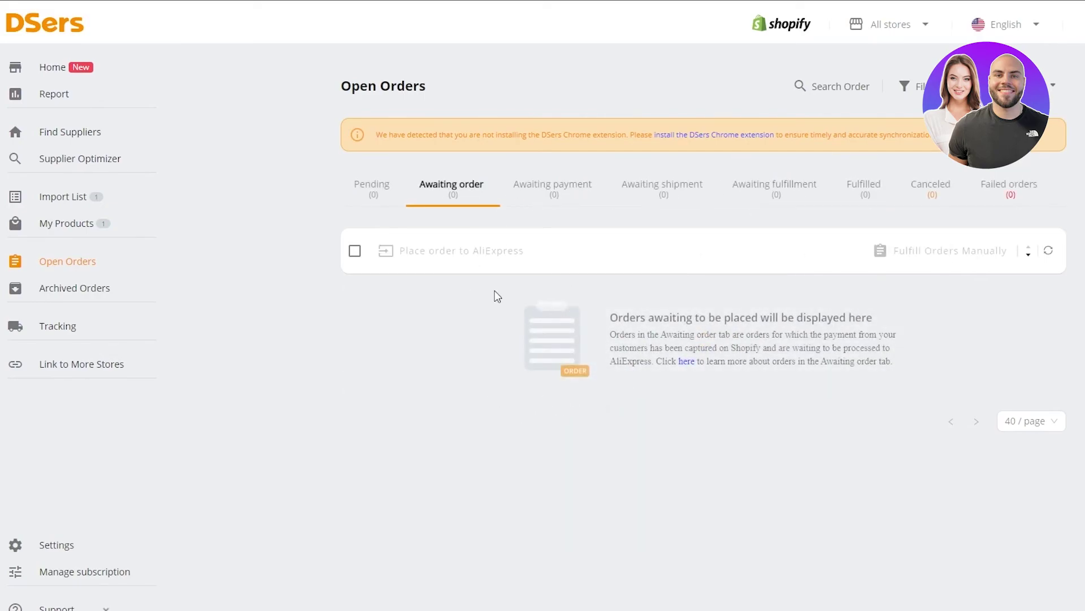